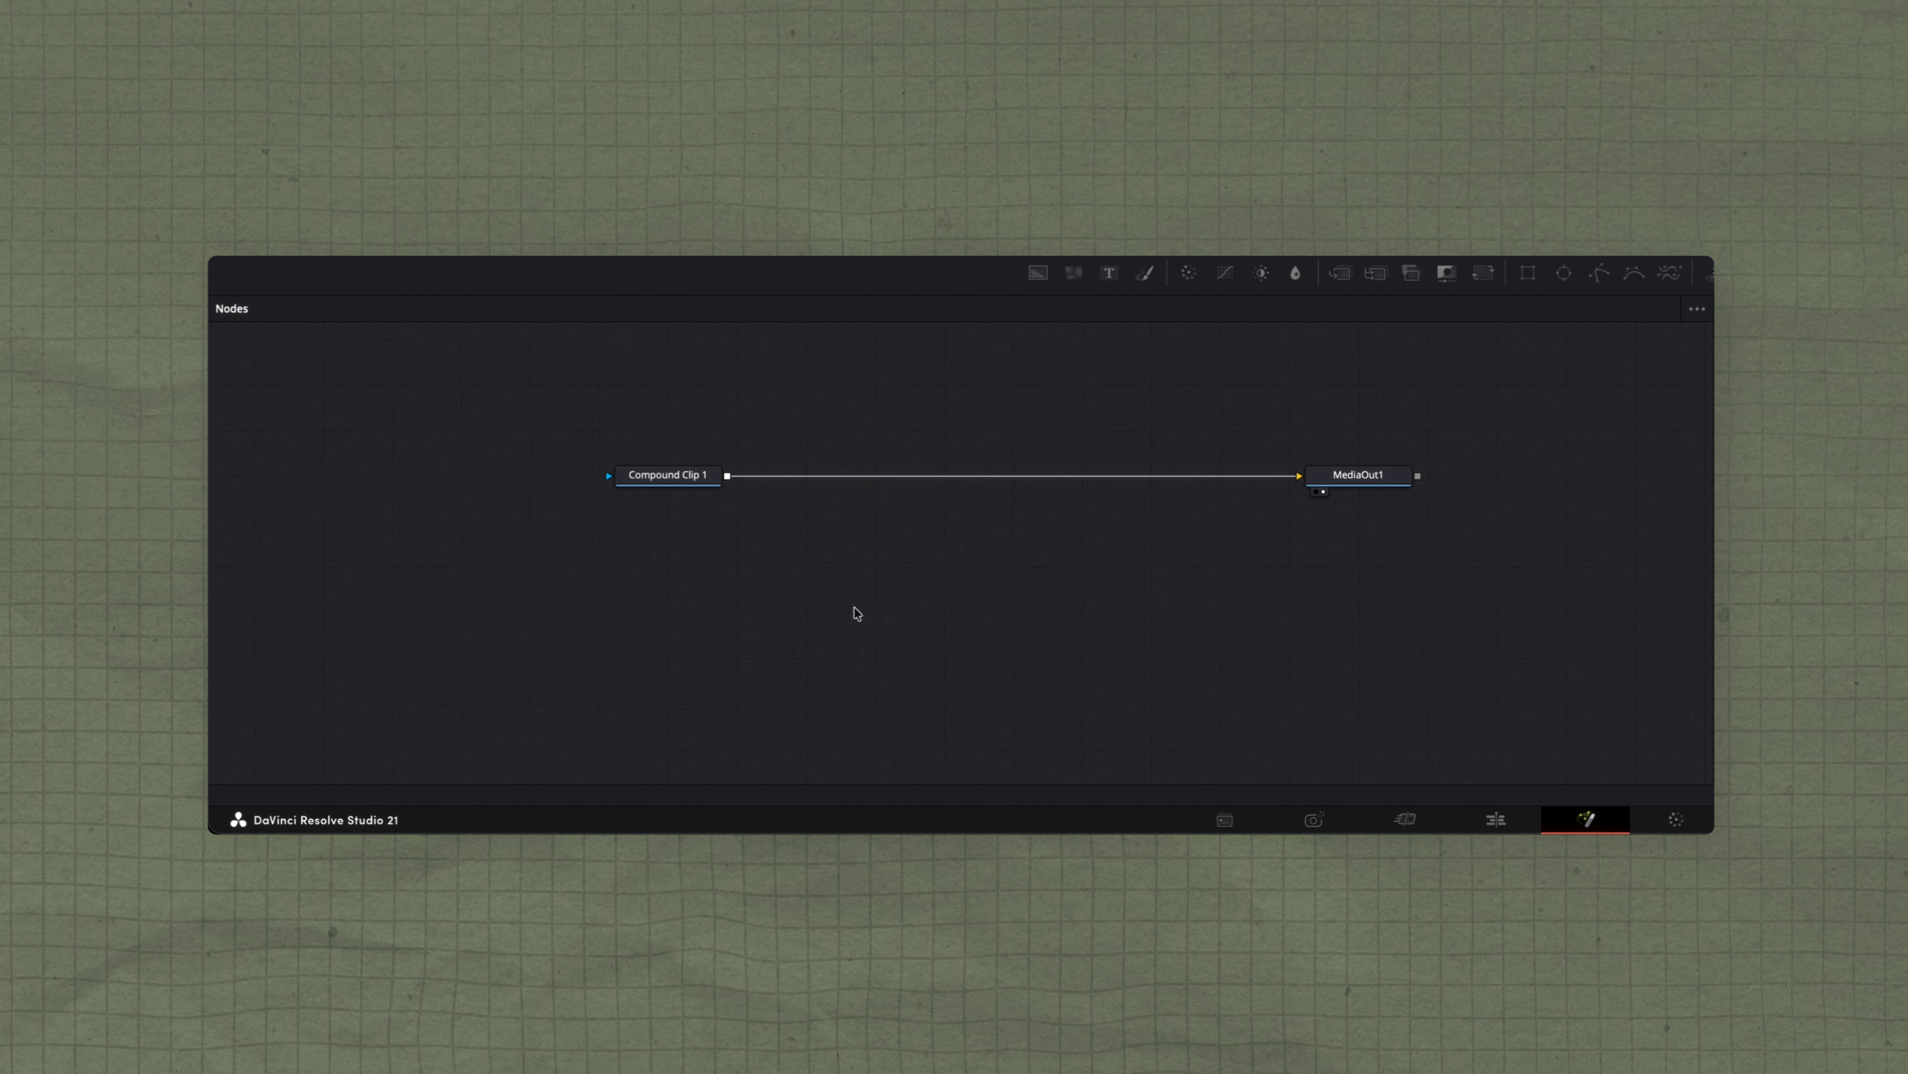
pyautogui.moveTo(518, 449); pyautogui.dragTo(789, 588)
pyautogui.click(1146, 596)
pyautogui.moveTo(1274, 635); pyautogui.dragTo(1466, 452)
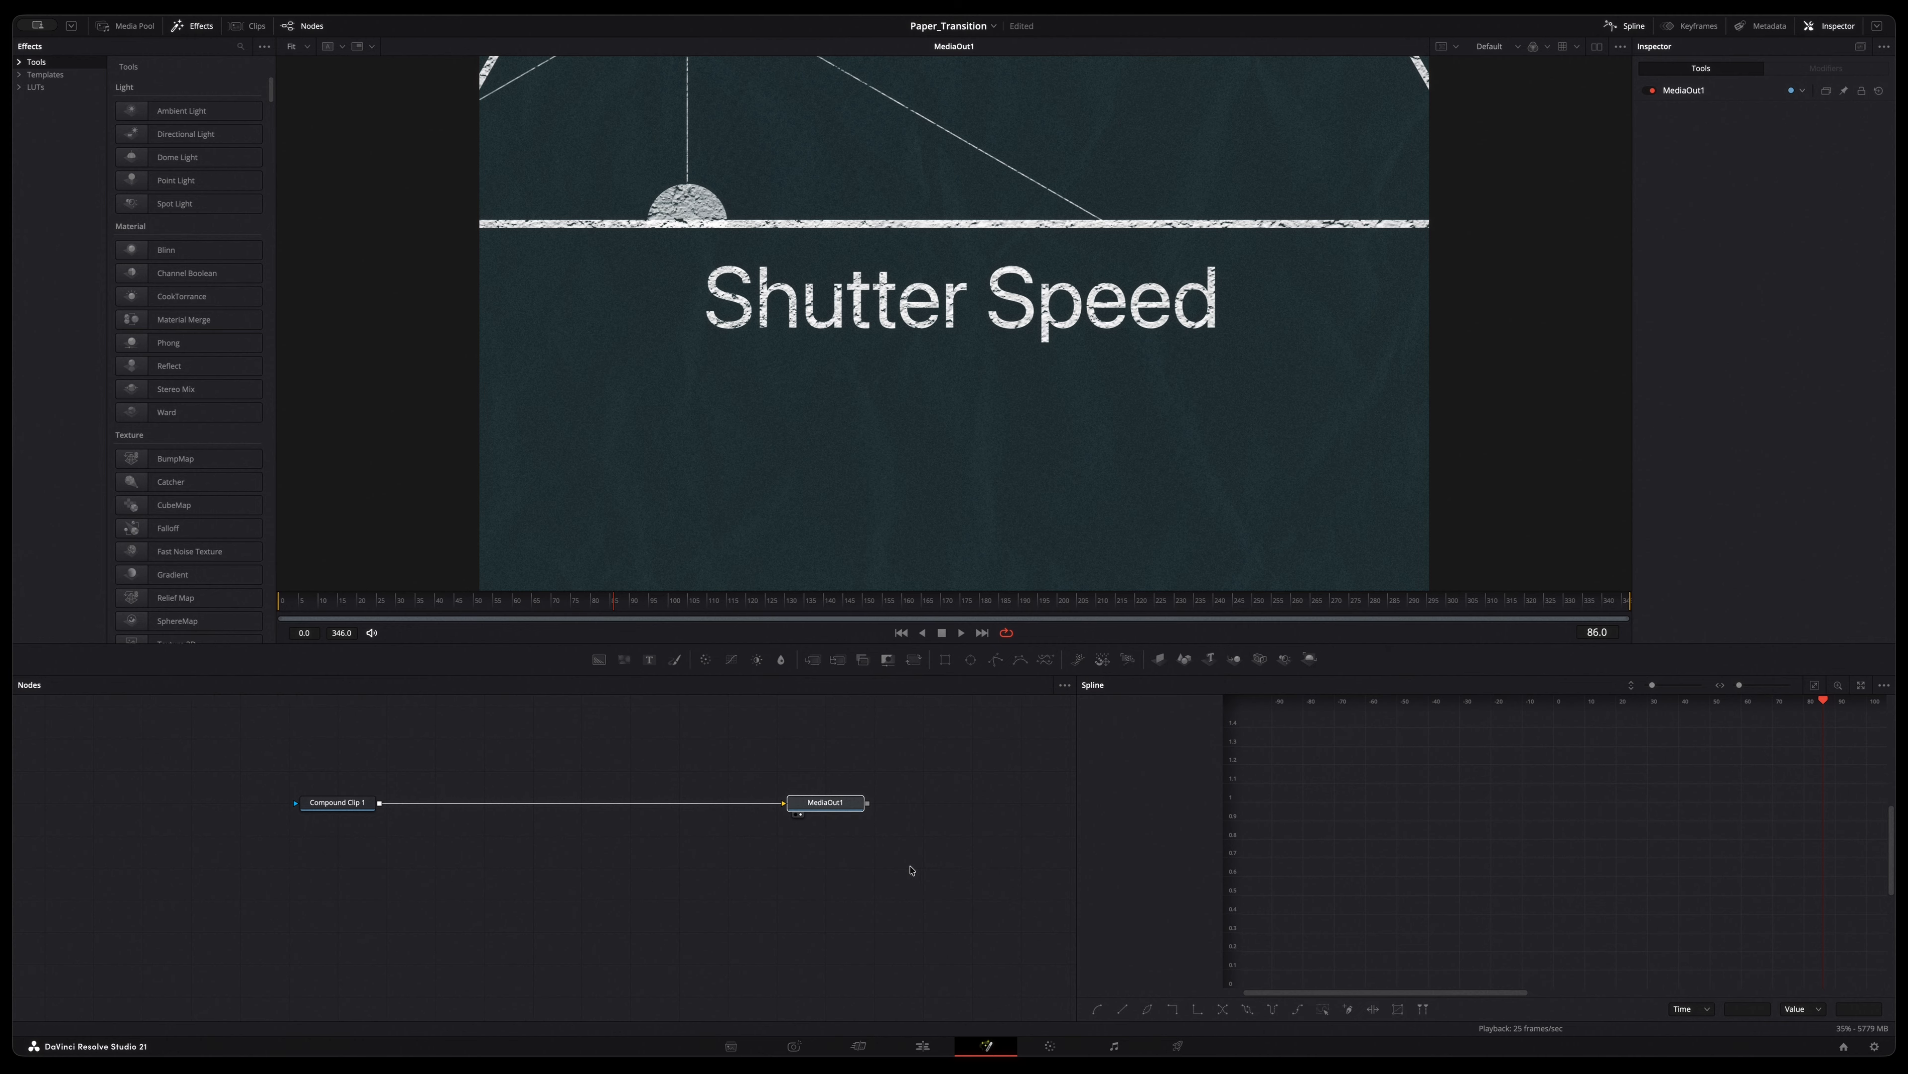
# Add a Background node to the empty area of the node graph
pyautogui.click(909, 877)
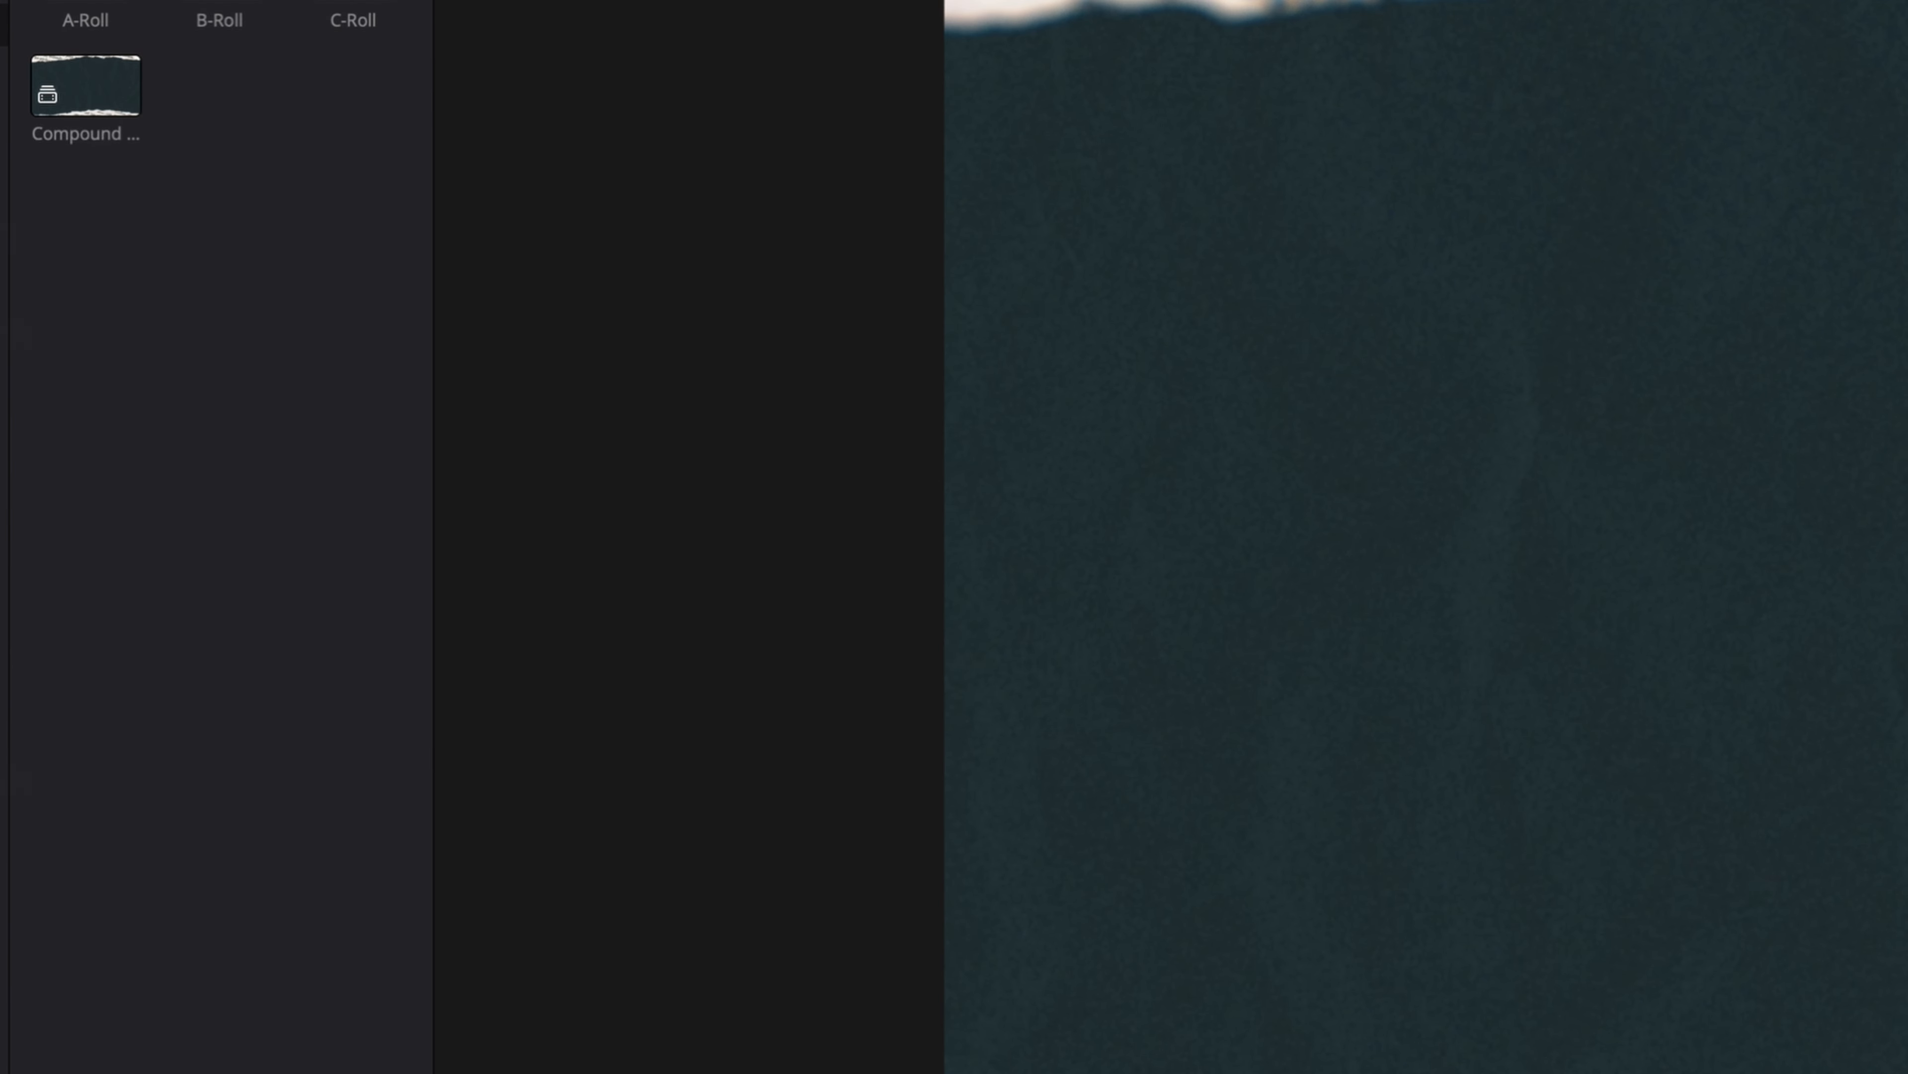
pyautogui.hotkey('shift', 'space')
pyautogui.write('ba')
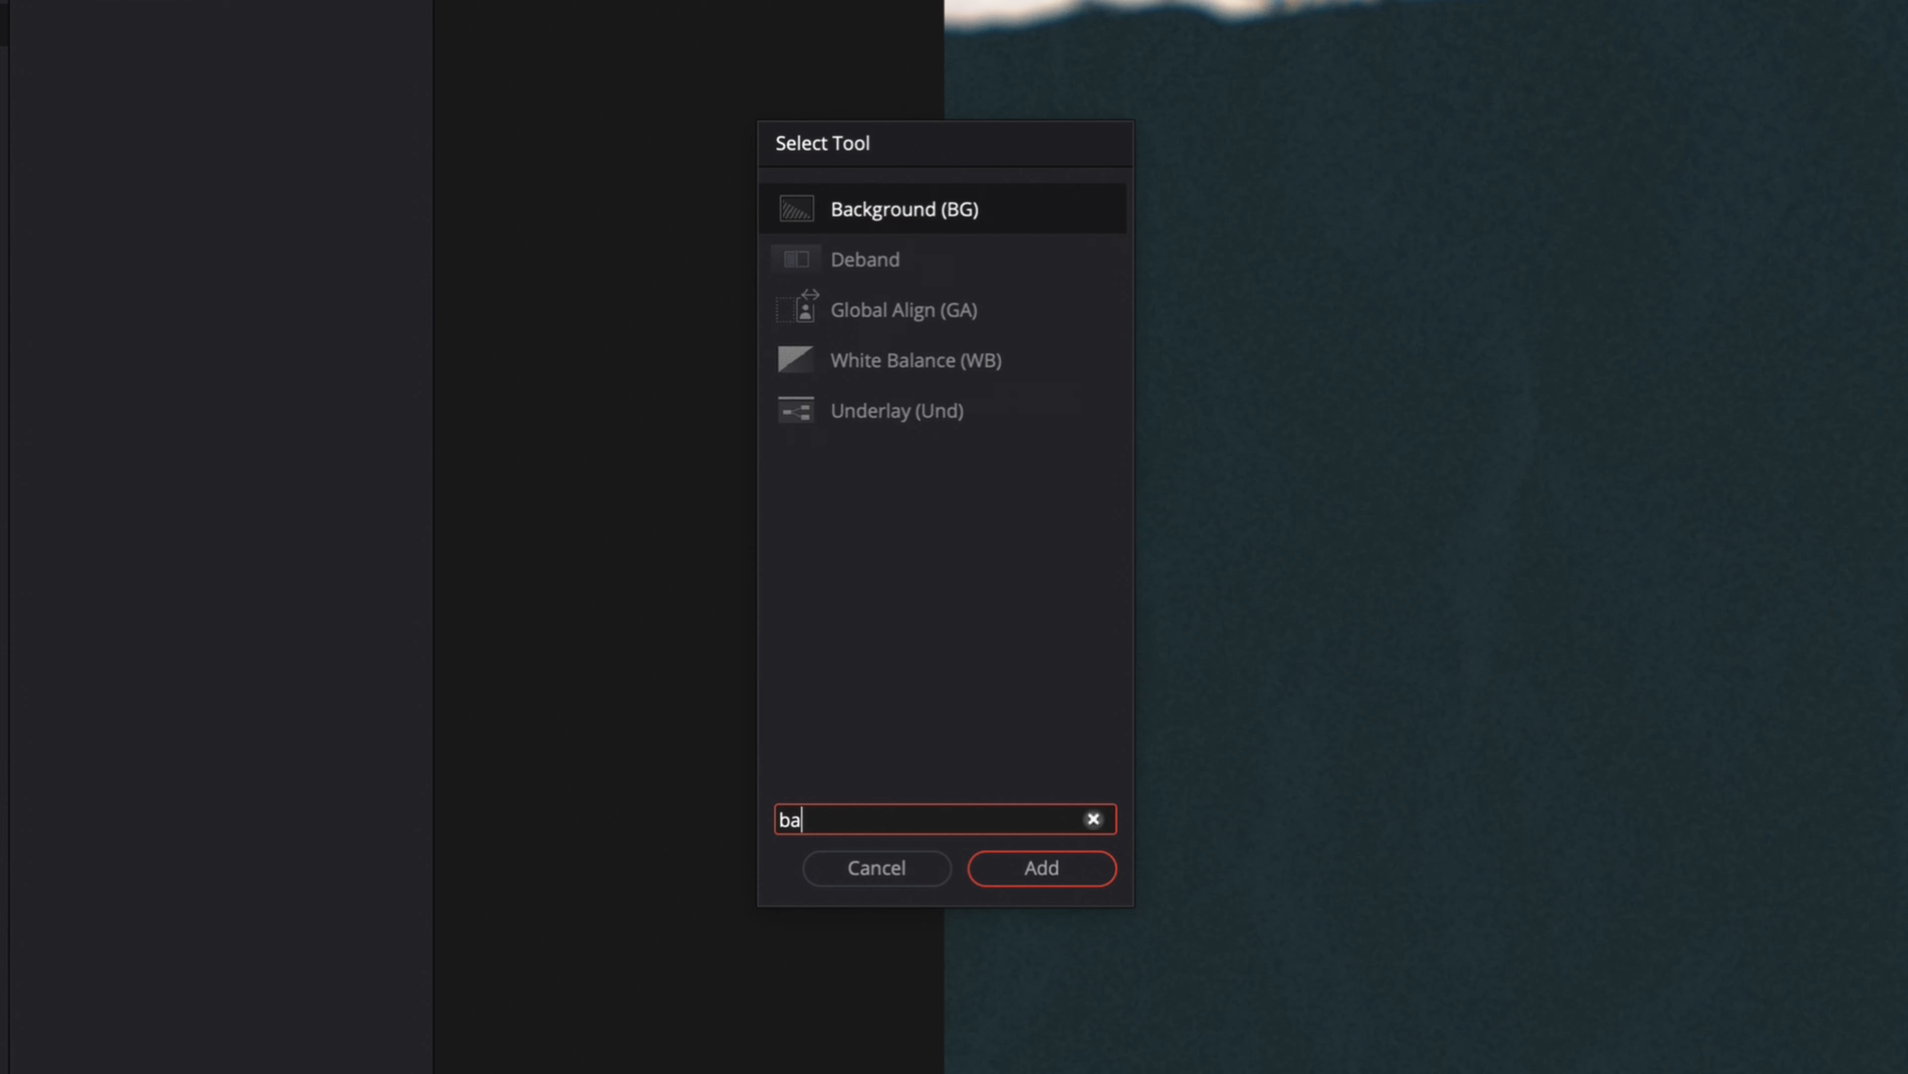
pyautogui.press('Return')
# Merge Compound Clip 1 over the Background node and lower the background's alpha to zero
pyautogui.moveTo(923, 880); pyautogui.dragTo(382, 805)
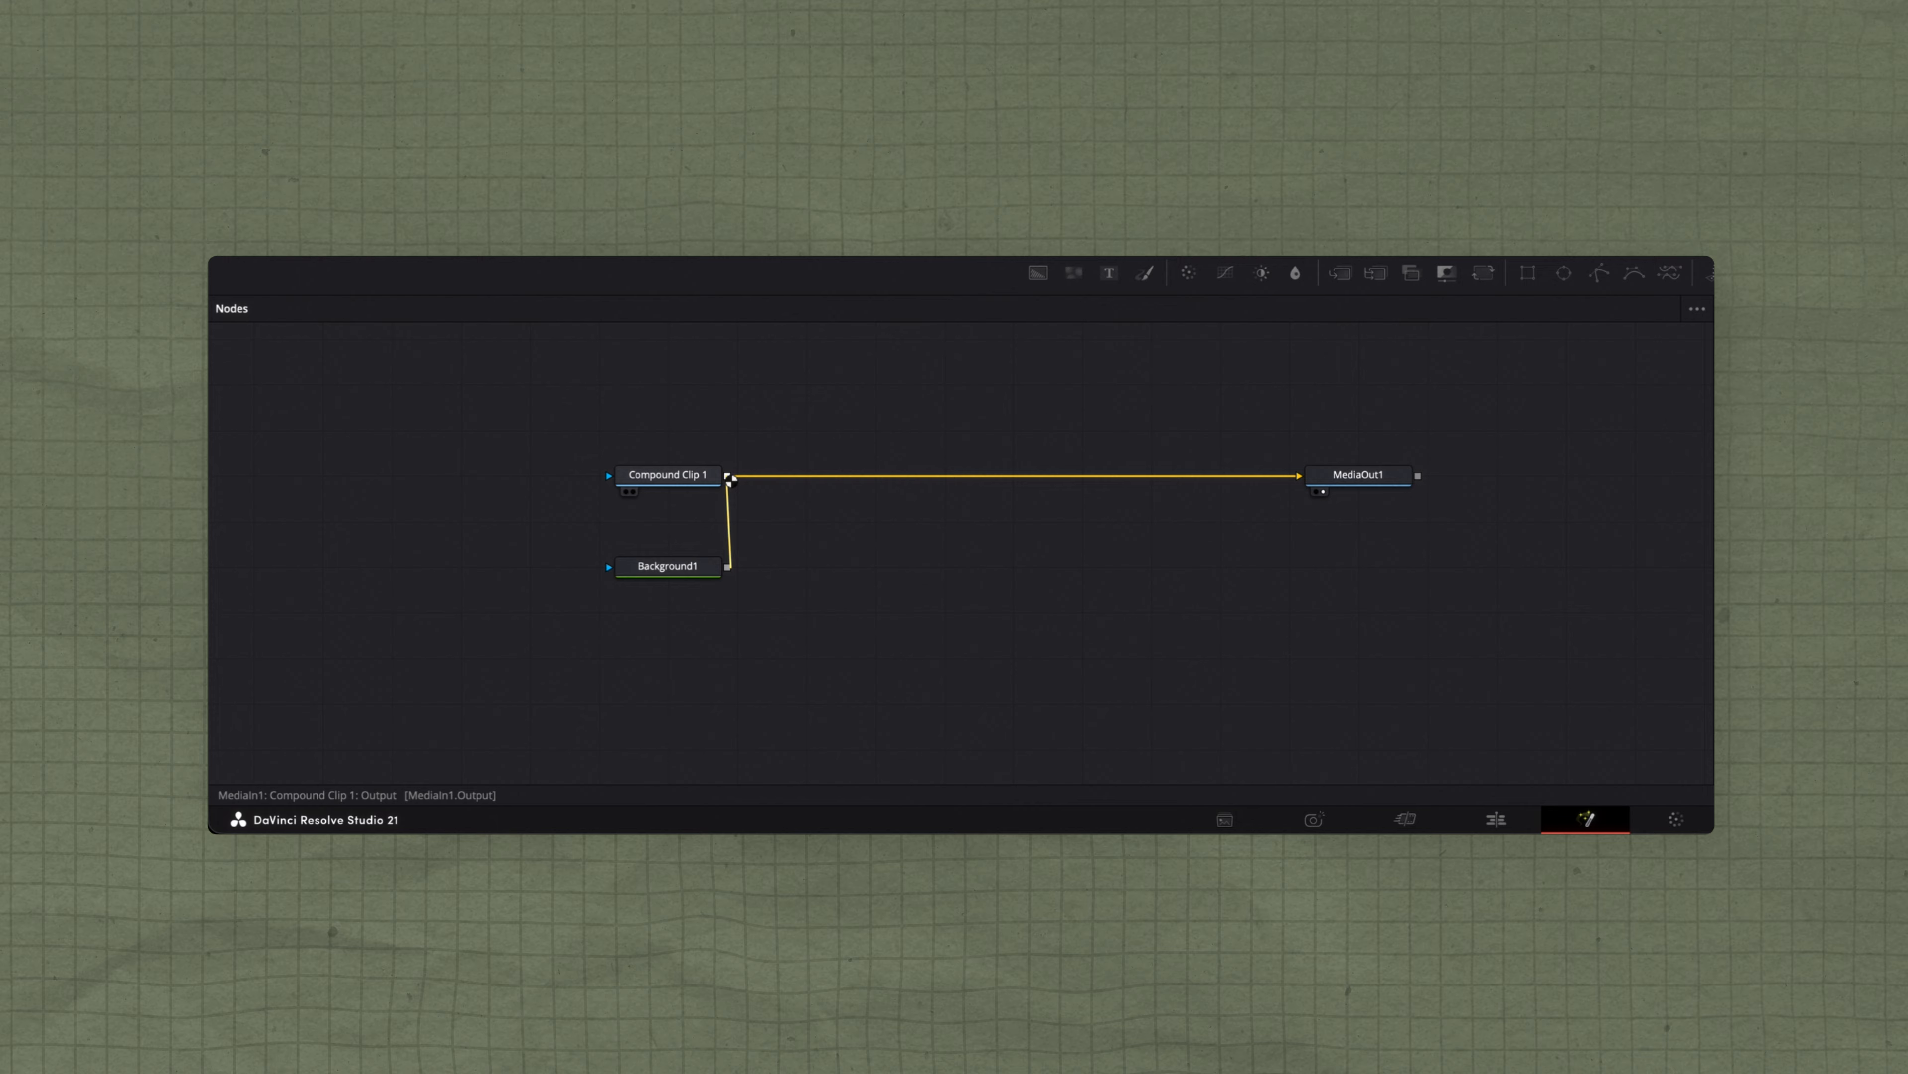
pyautogui.moveTo(730, 478); pyautogui.dragTo(729, 477)
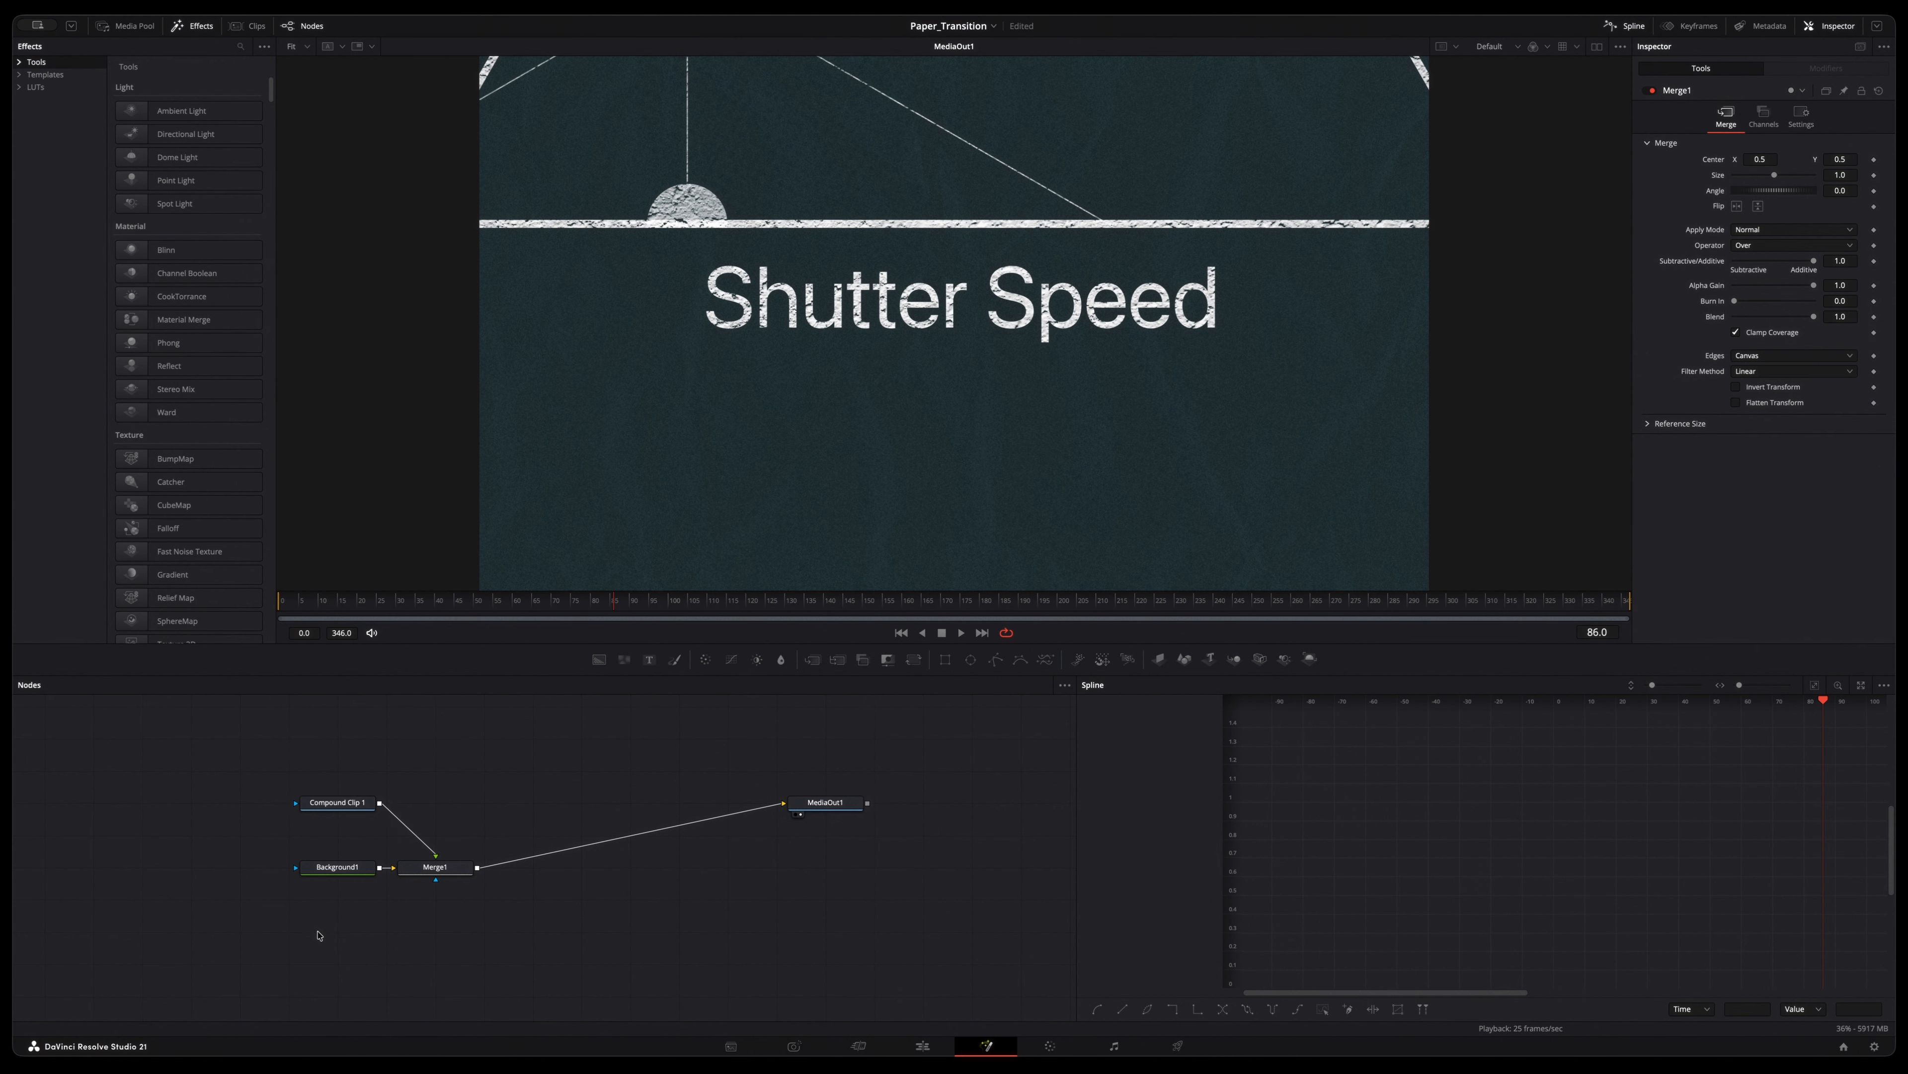
pyautogui.click(357, 878)
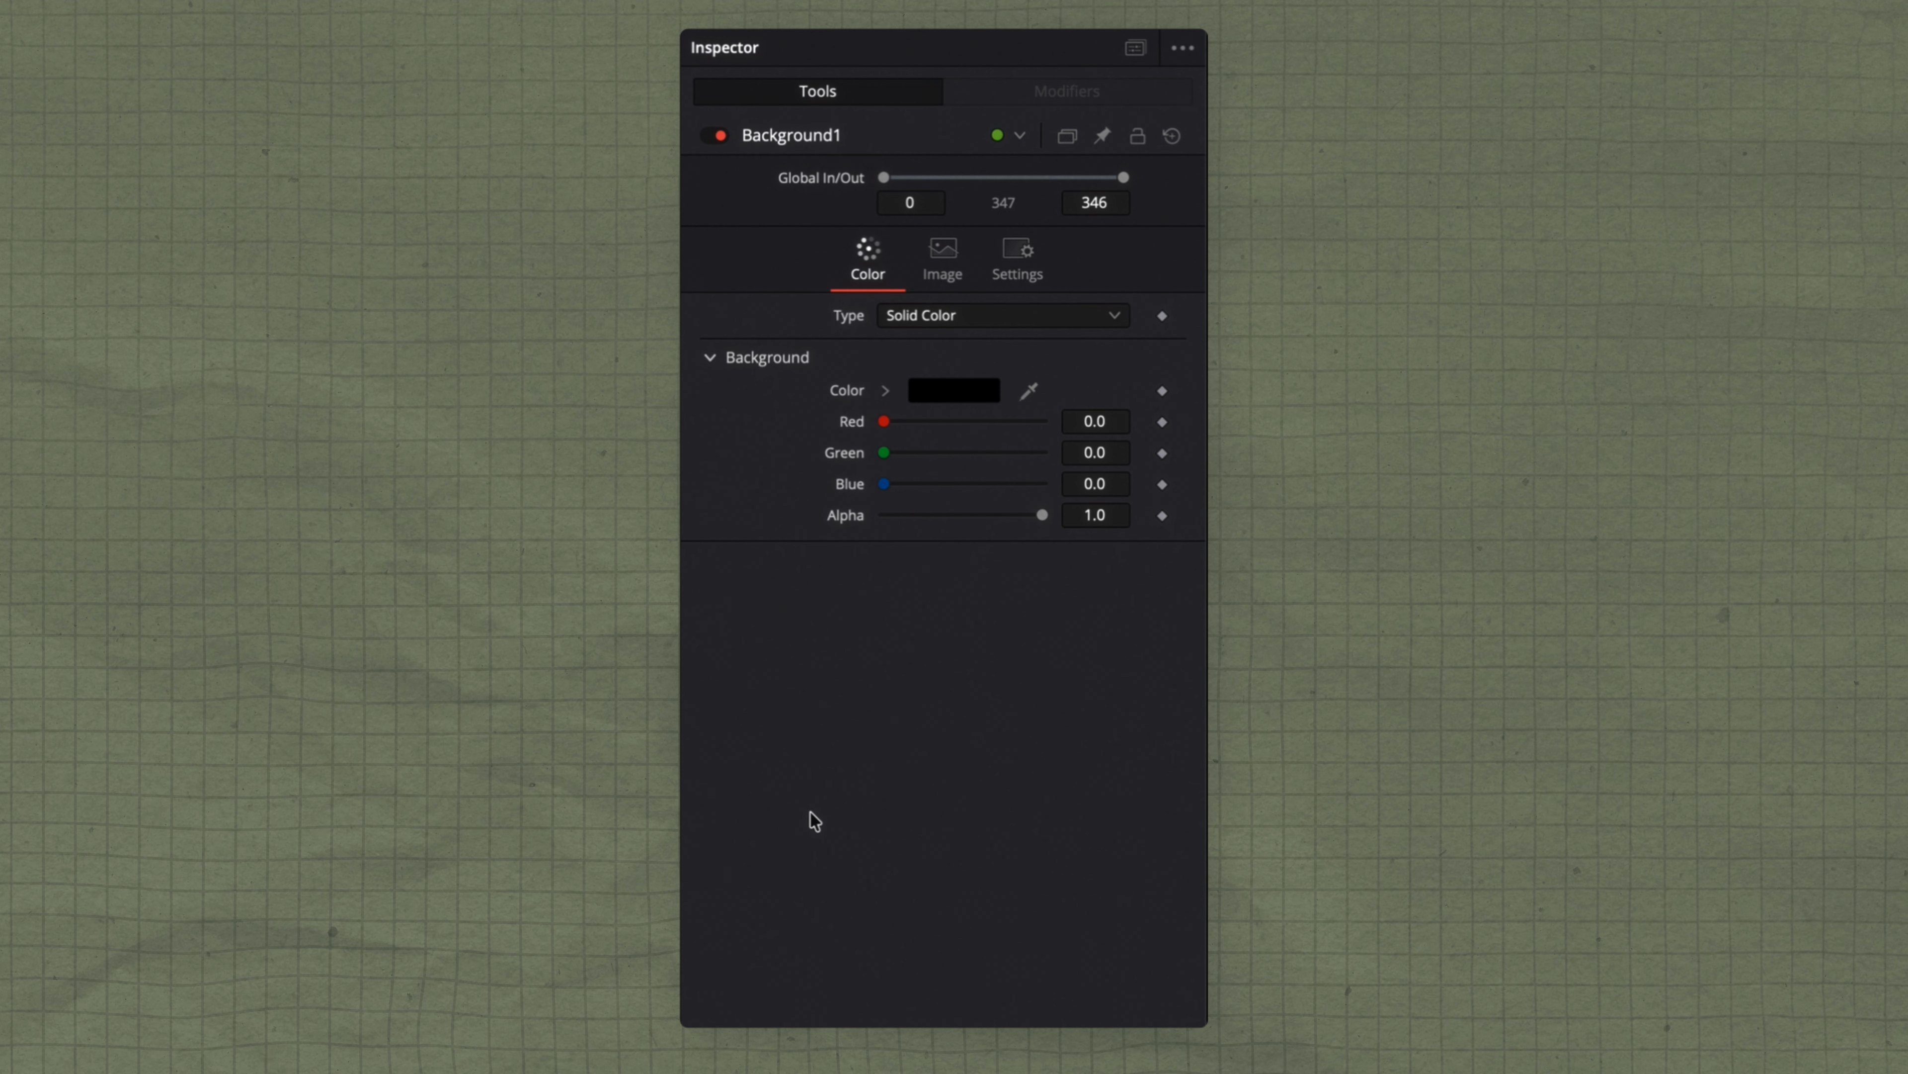
pyautogui.moveTo(1042, 516); pyautogui.dragTo(884, 517)
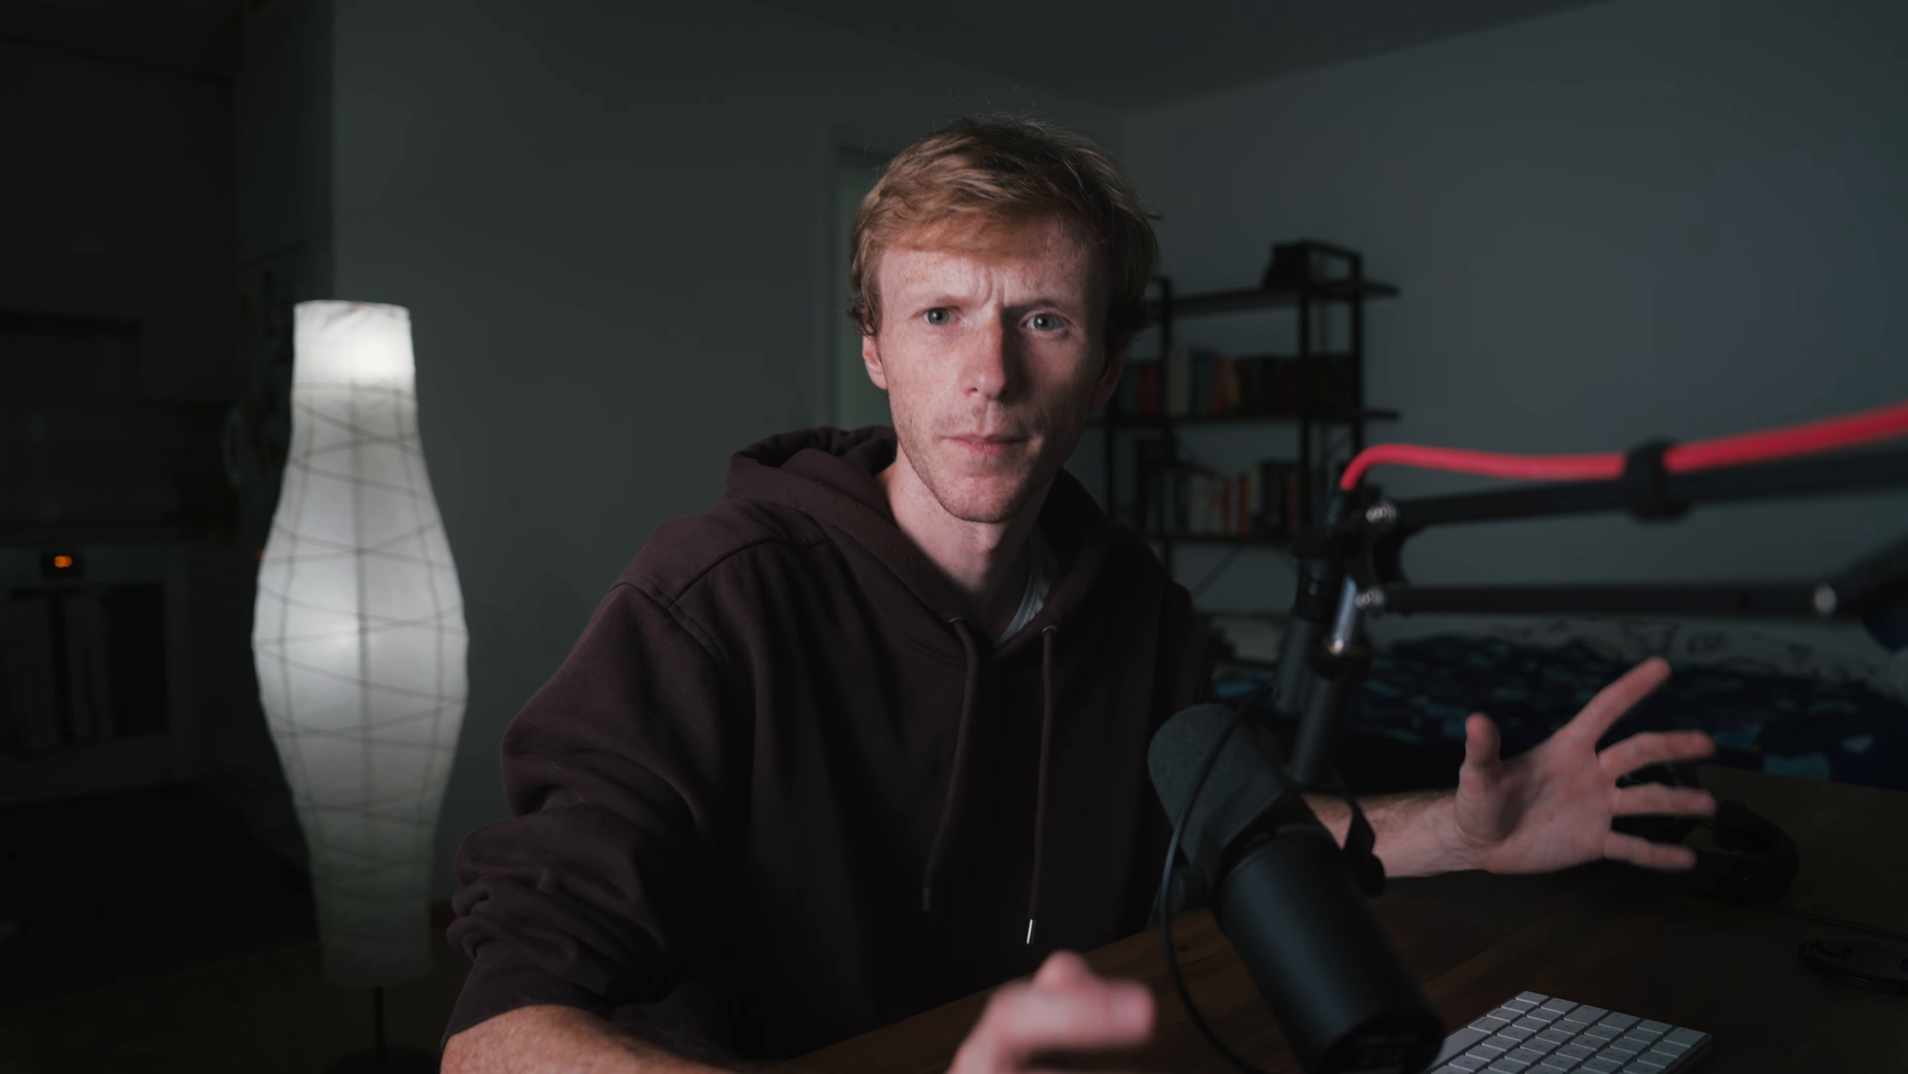
# Add a Polygon mask node connected to the mask input of Merge1
pyautogui.click(1360, 400)
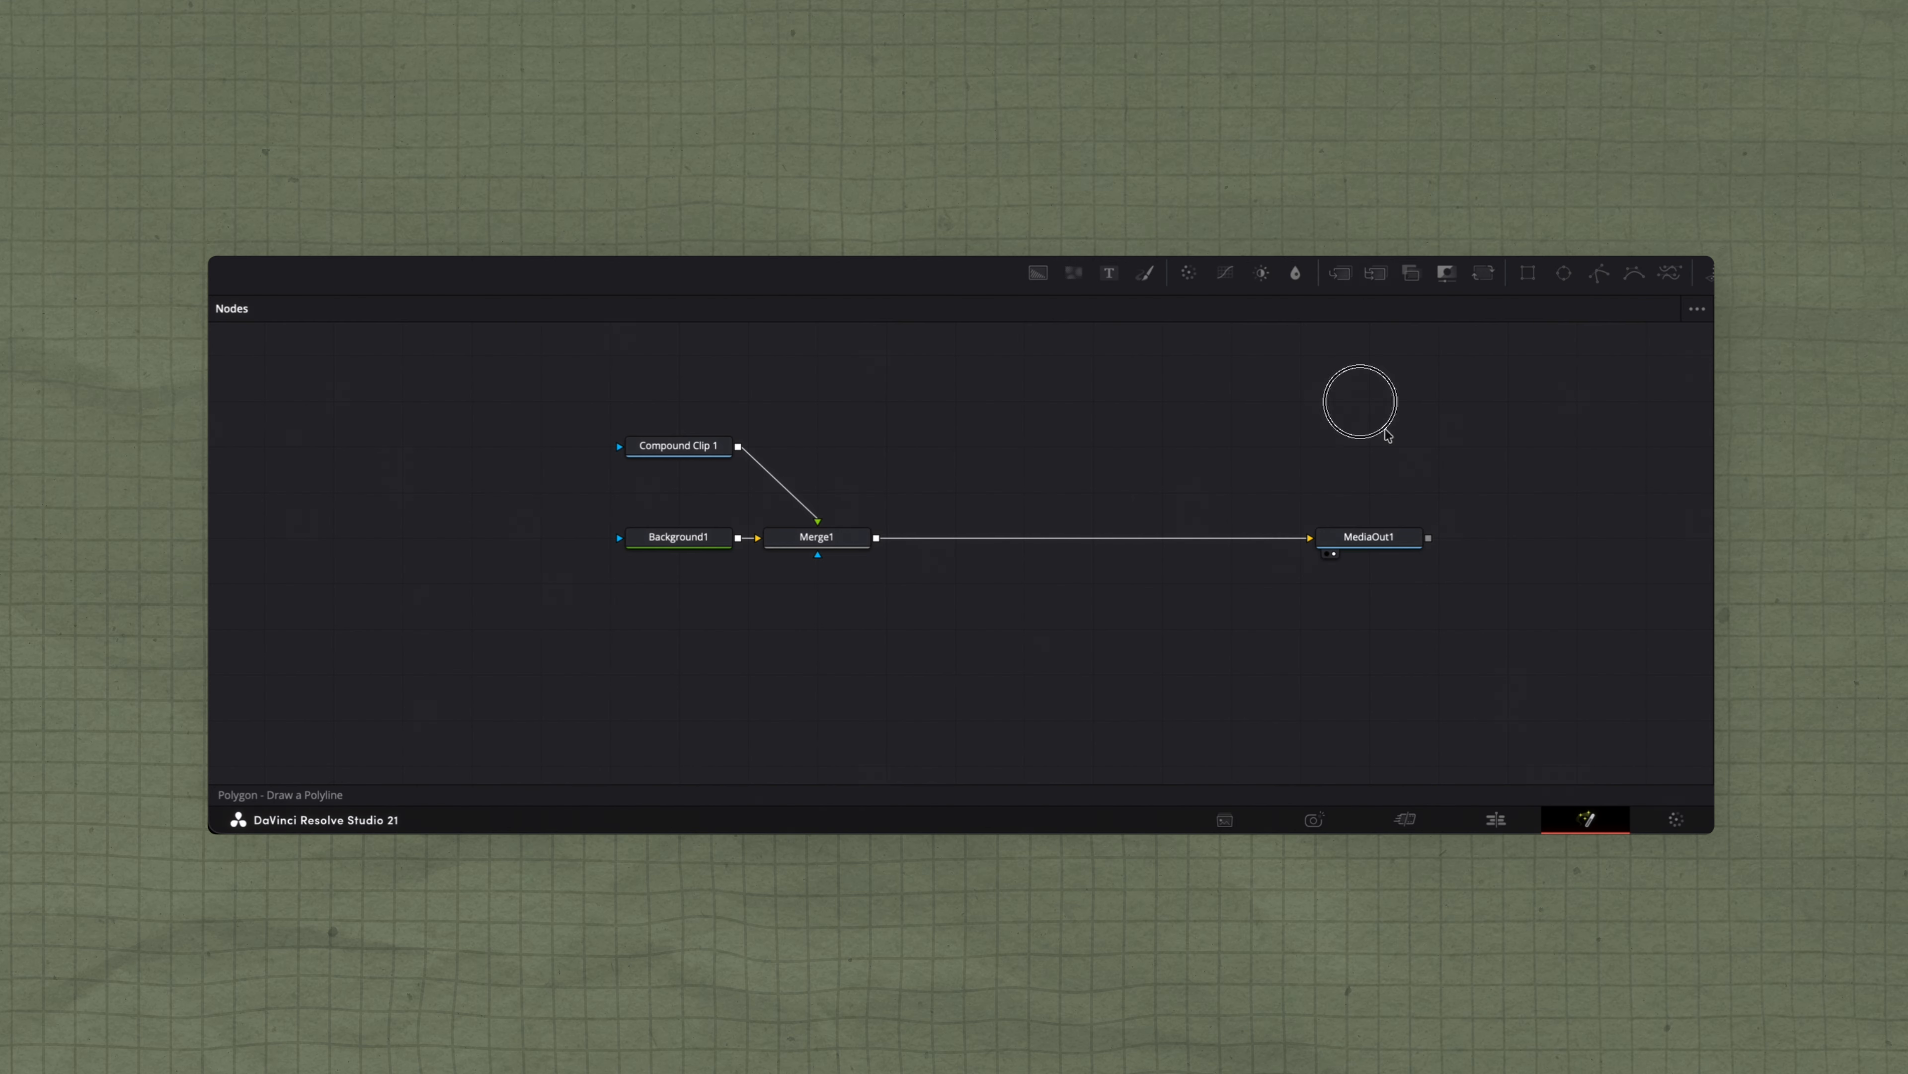
pyautogui.moveTo(1386, 430); pyautogui.dragTo(840, 576)
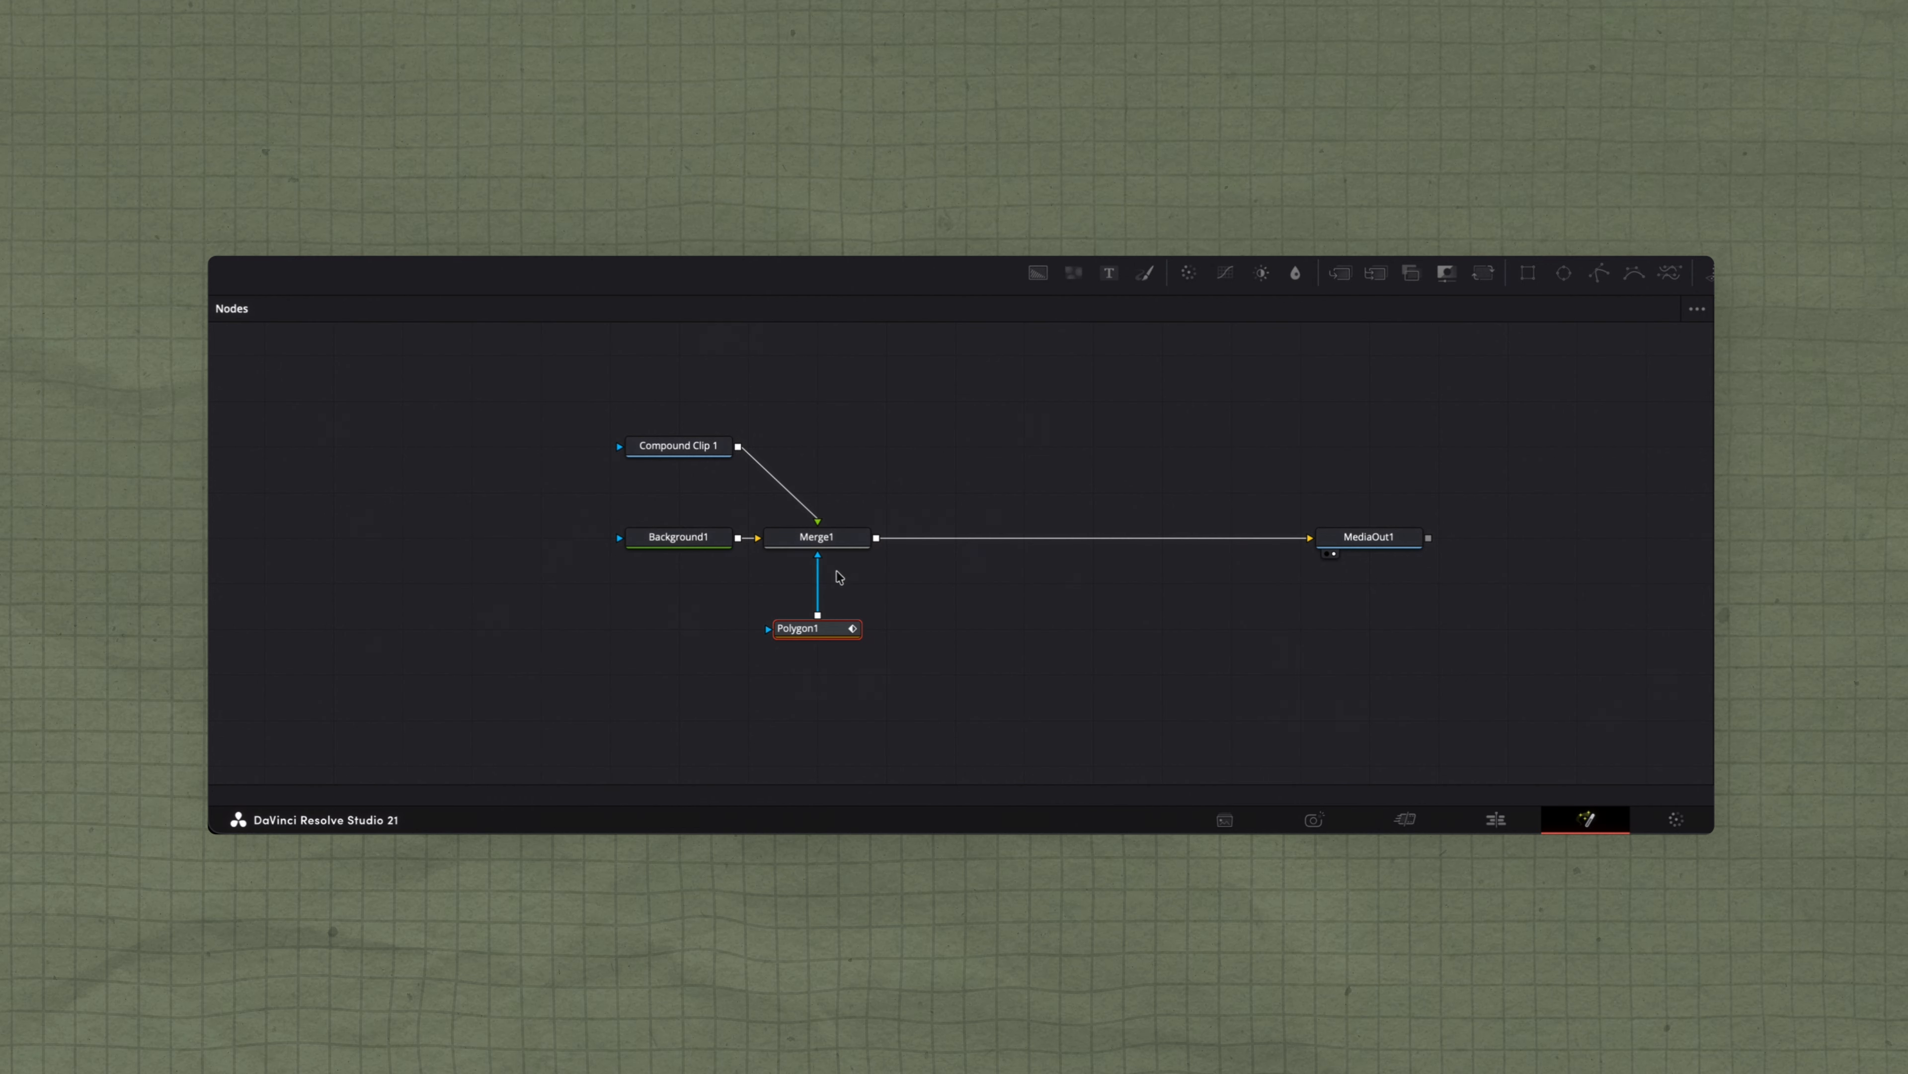
pyautogui.click(847, 512)
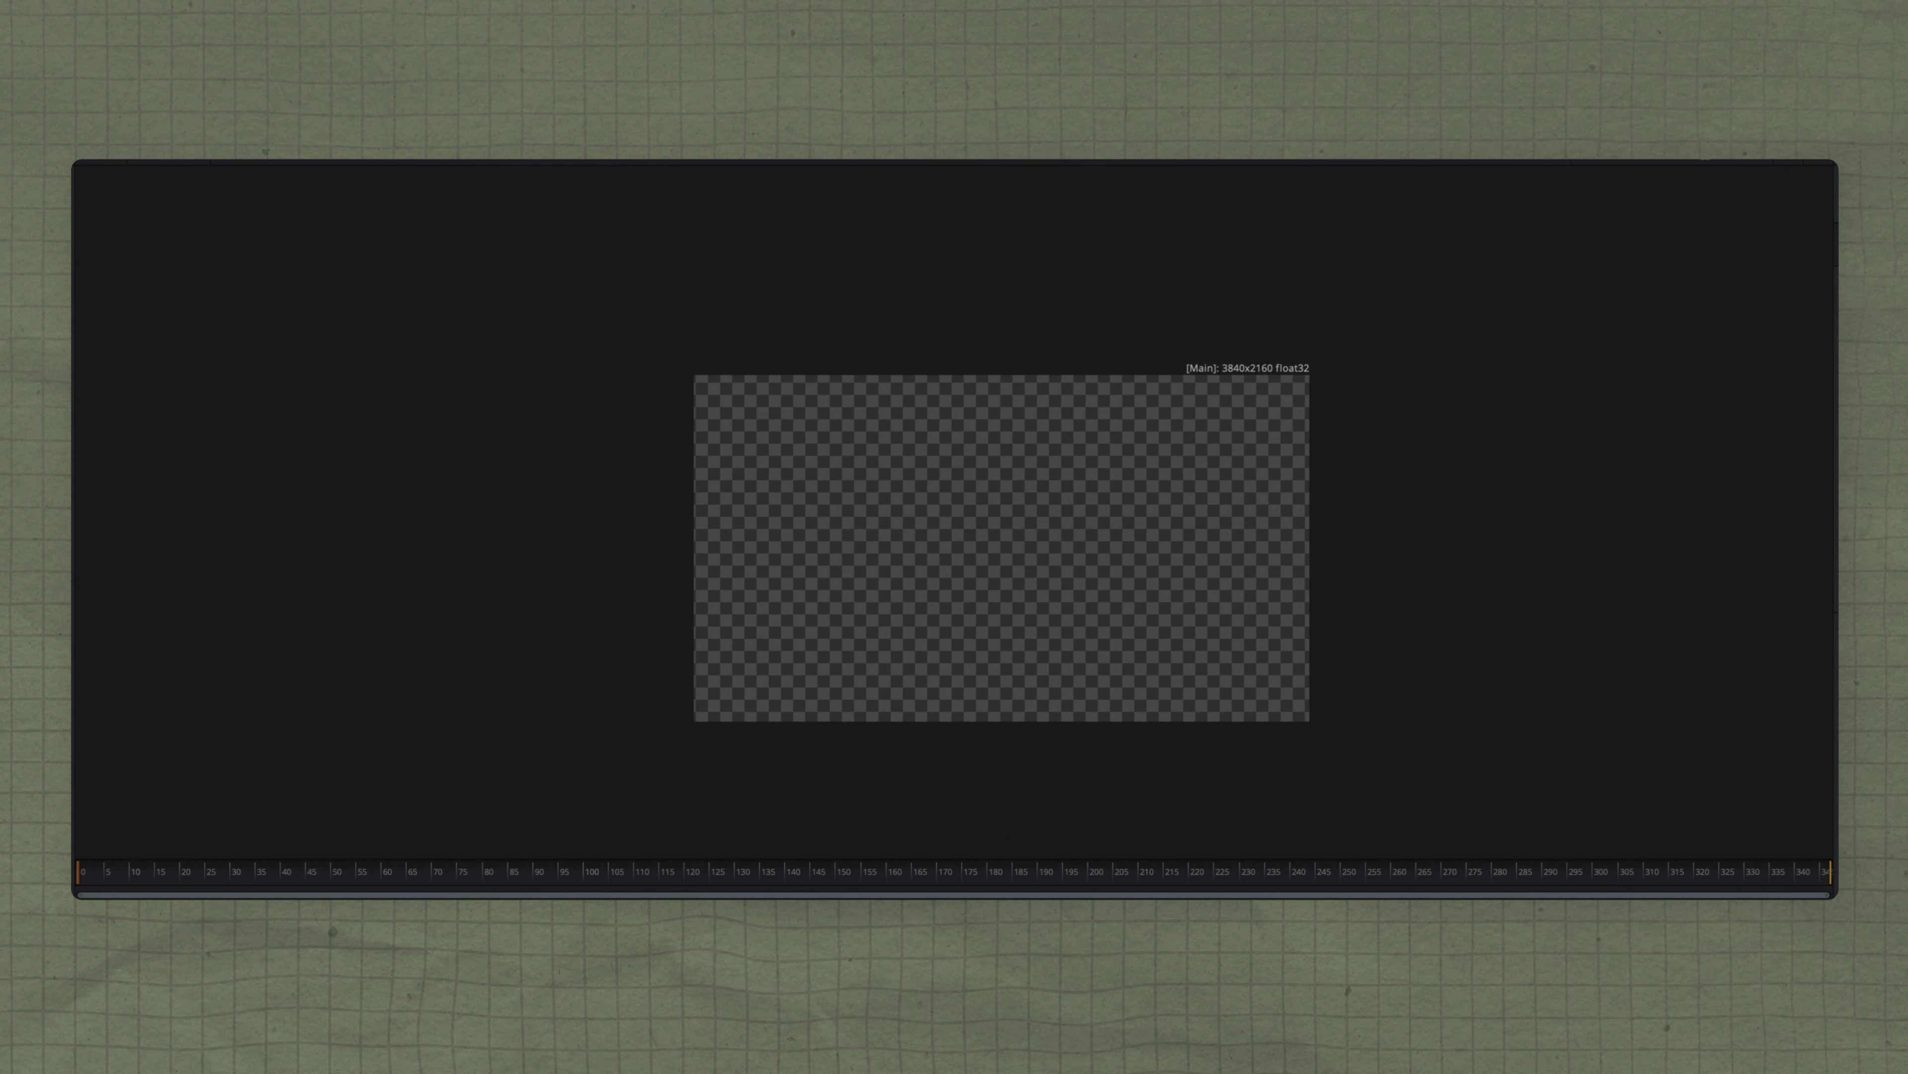
# Draw a closed mask shape with a jagged inner edge just outside the left side of the frame
pyautogui.click(549, 358)
pyautogui.click(537, 625)
pyautogui.click(531, 758)
pyautogui.click(668, 752)
pyautogui.click(627, 692)
pyautogui.click(609, 574)
pyautogui.click(656, 442)
pyautogui.click(619, 410)
pyautogui.click(550, 358)
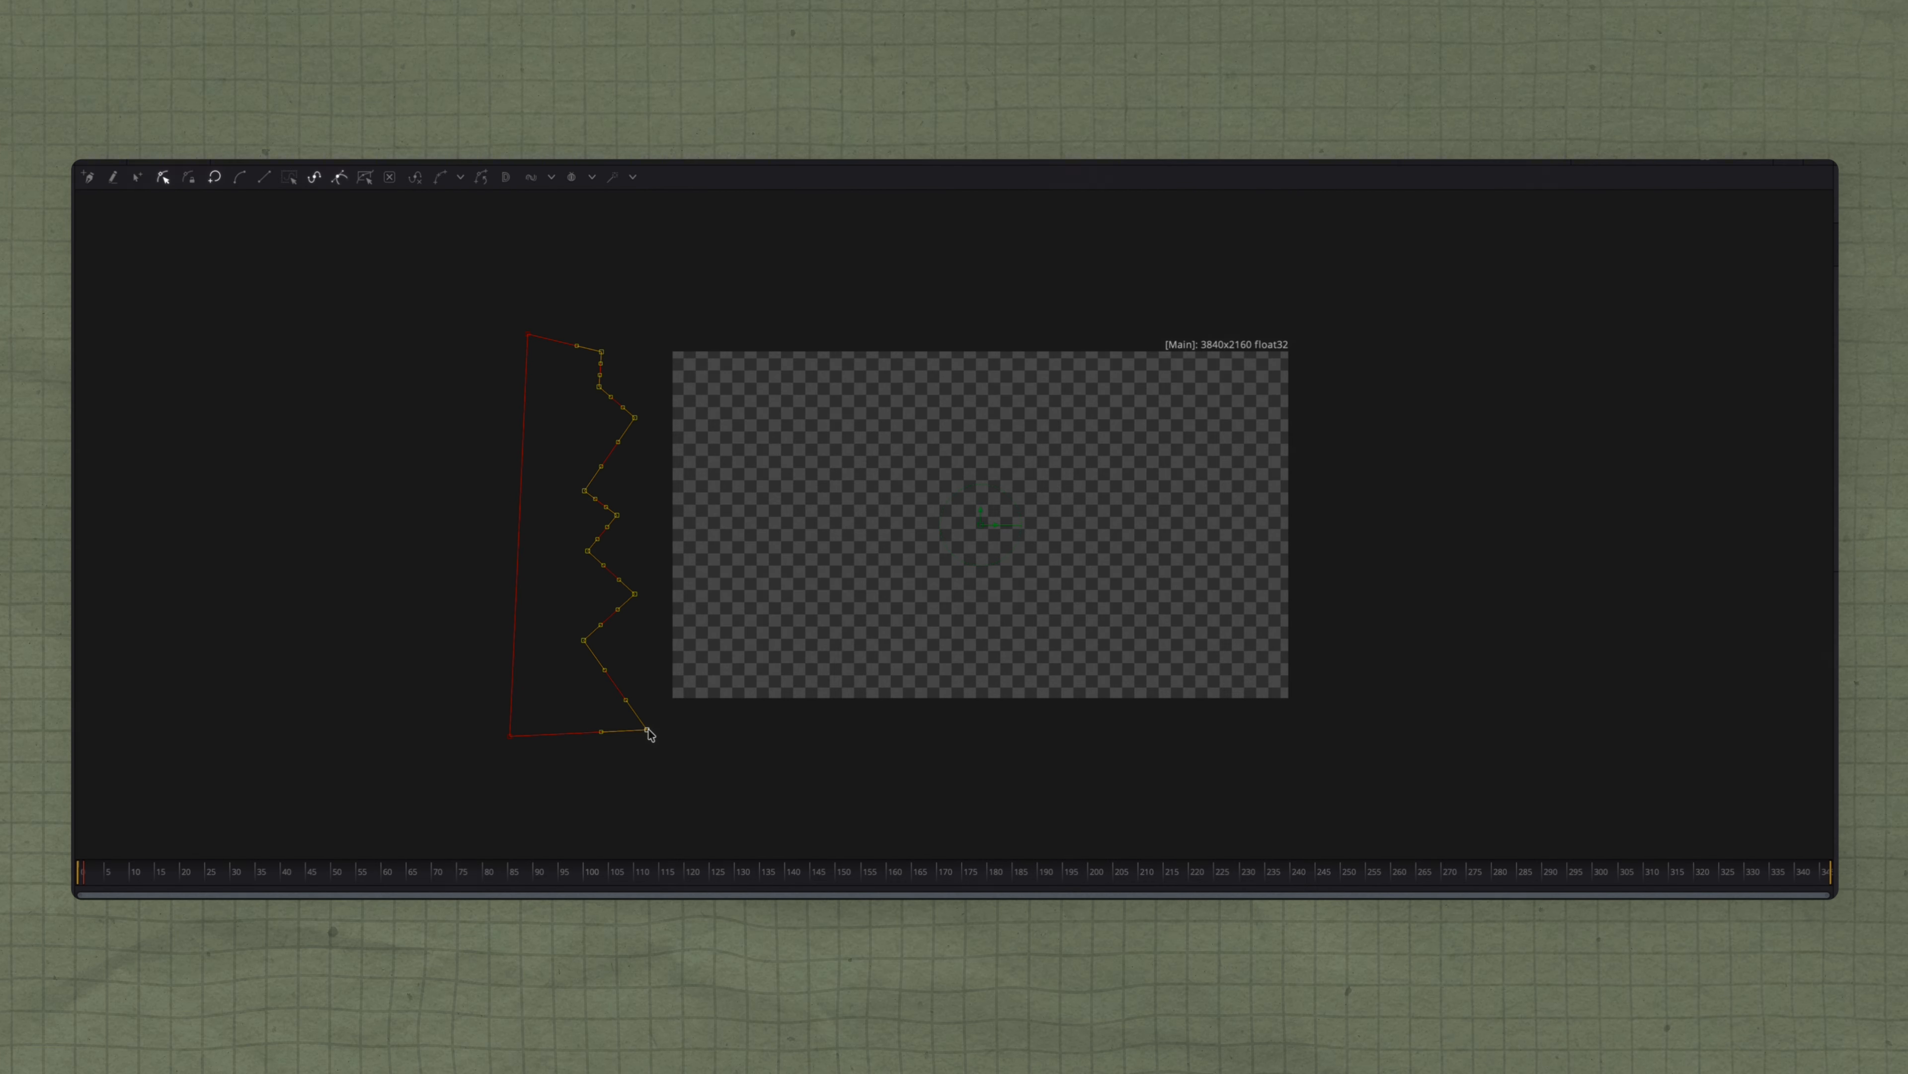
# Pull the mask's jagged edge into the frame, keyframe it at frame 4, and advance it about a quarter across at frame 5
pyautogui.moveTo(652, 733); pyautogui.dragTo(744, 714)
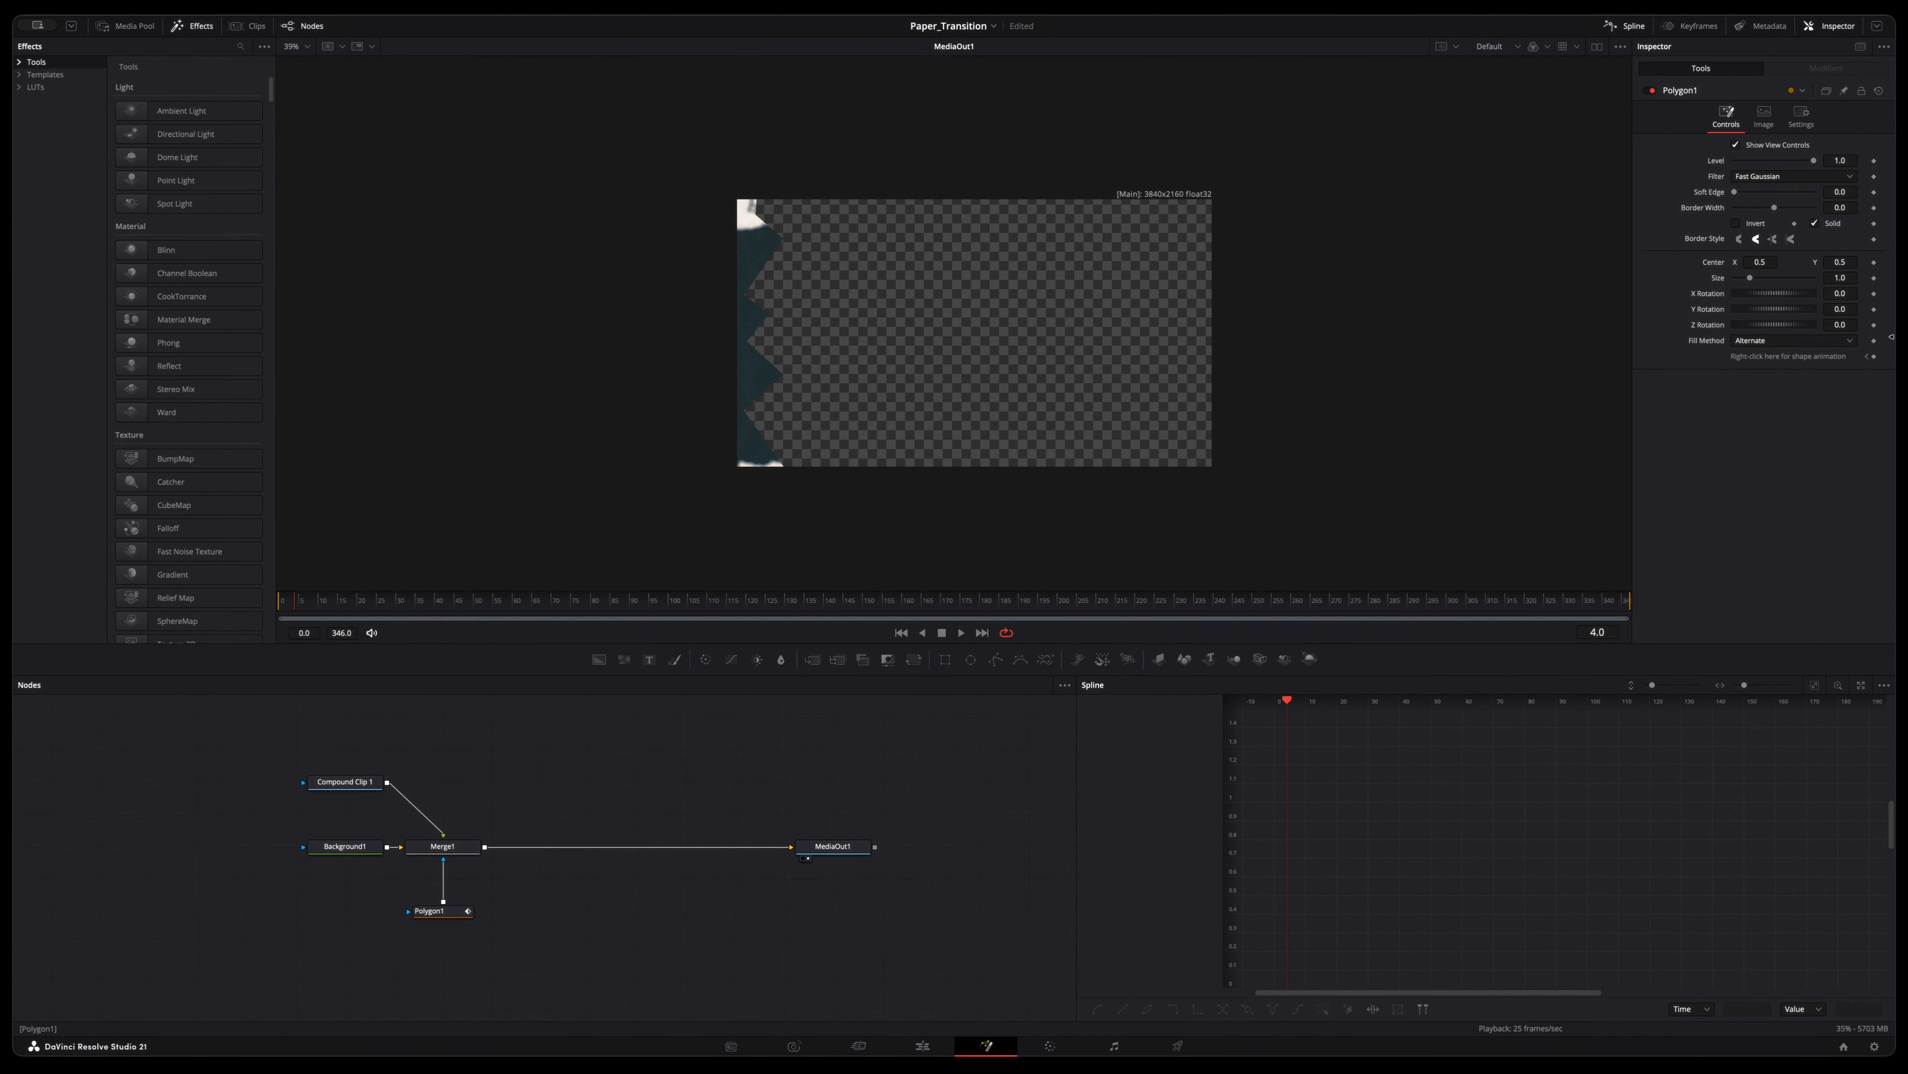
pyautogui.click(1875, 358)
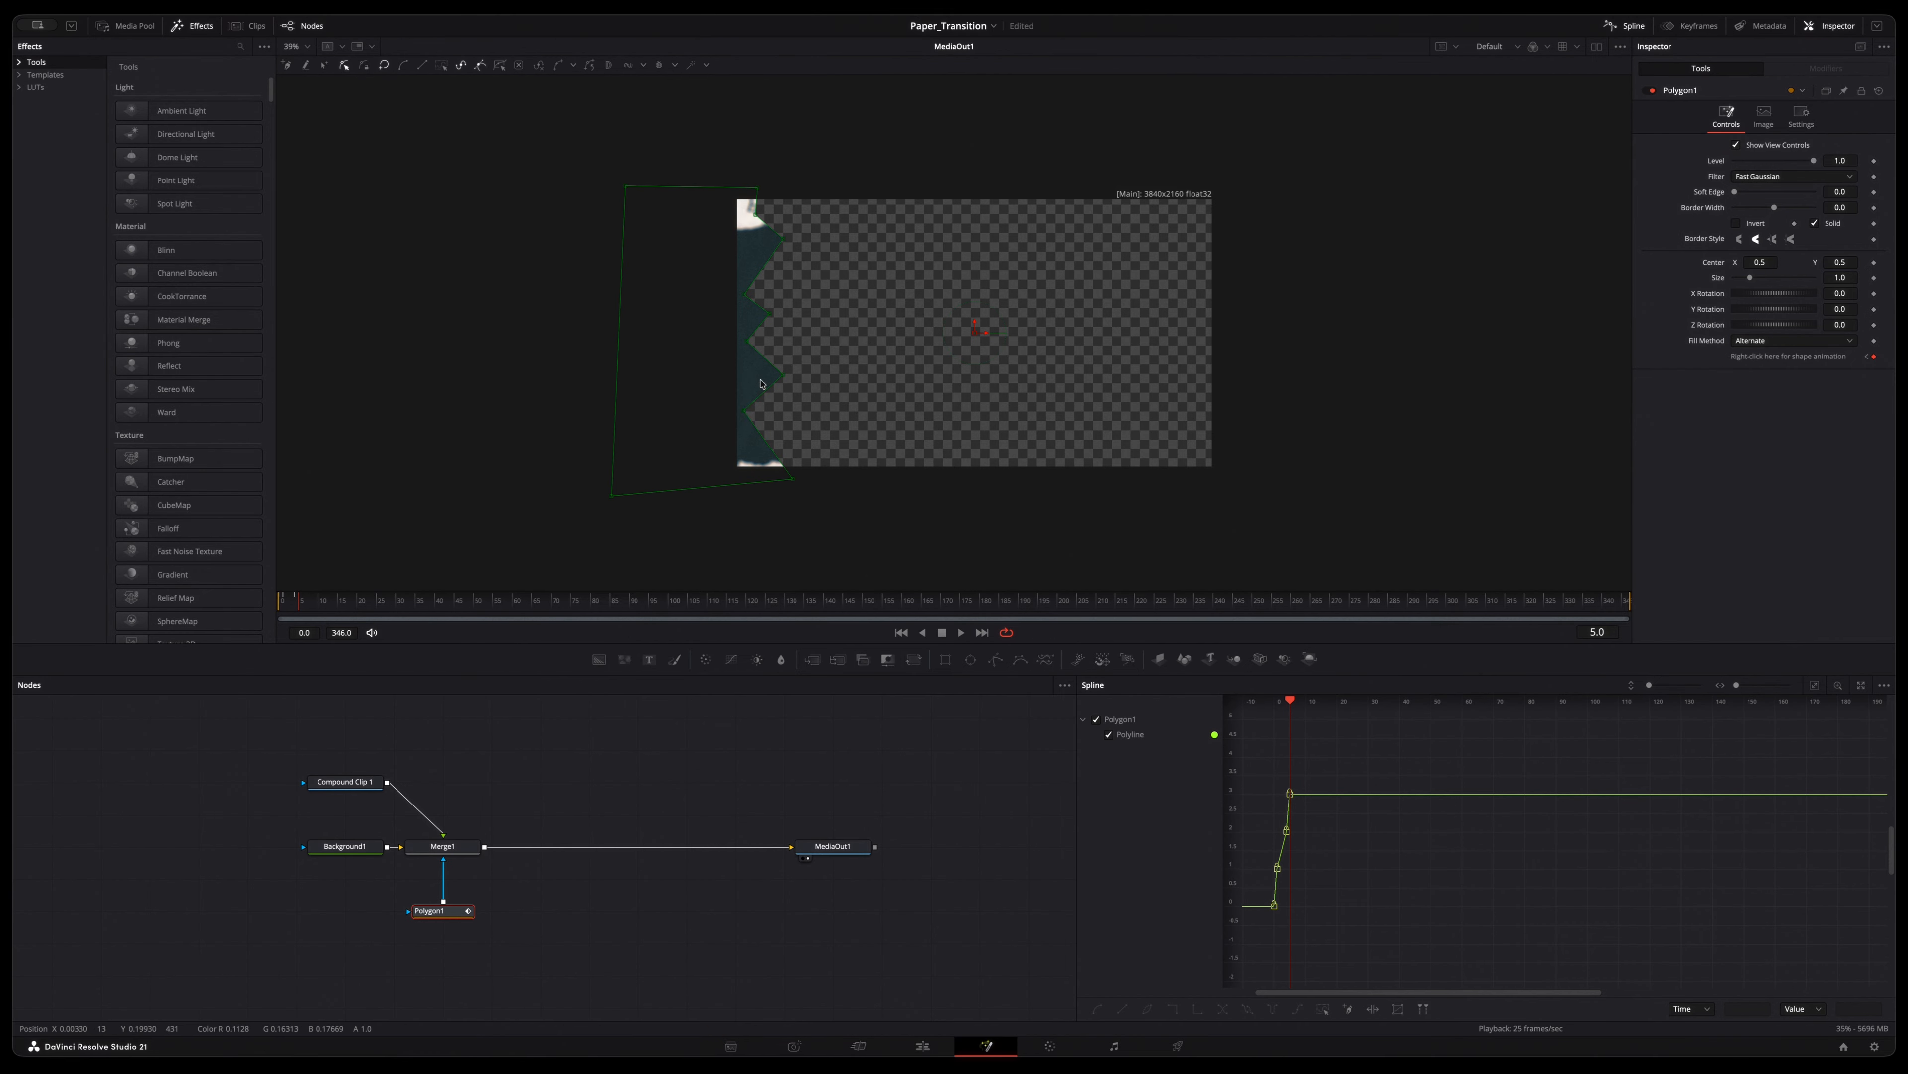
pyautogui.moveTo(744, 411); pyautogui.dragTo(815, 416)
pyautogui.moveTo(791, 481); pyautogui.dragTo(843, 469)
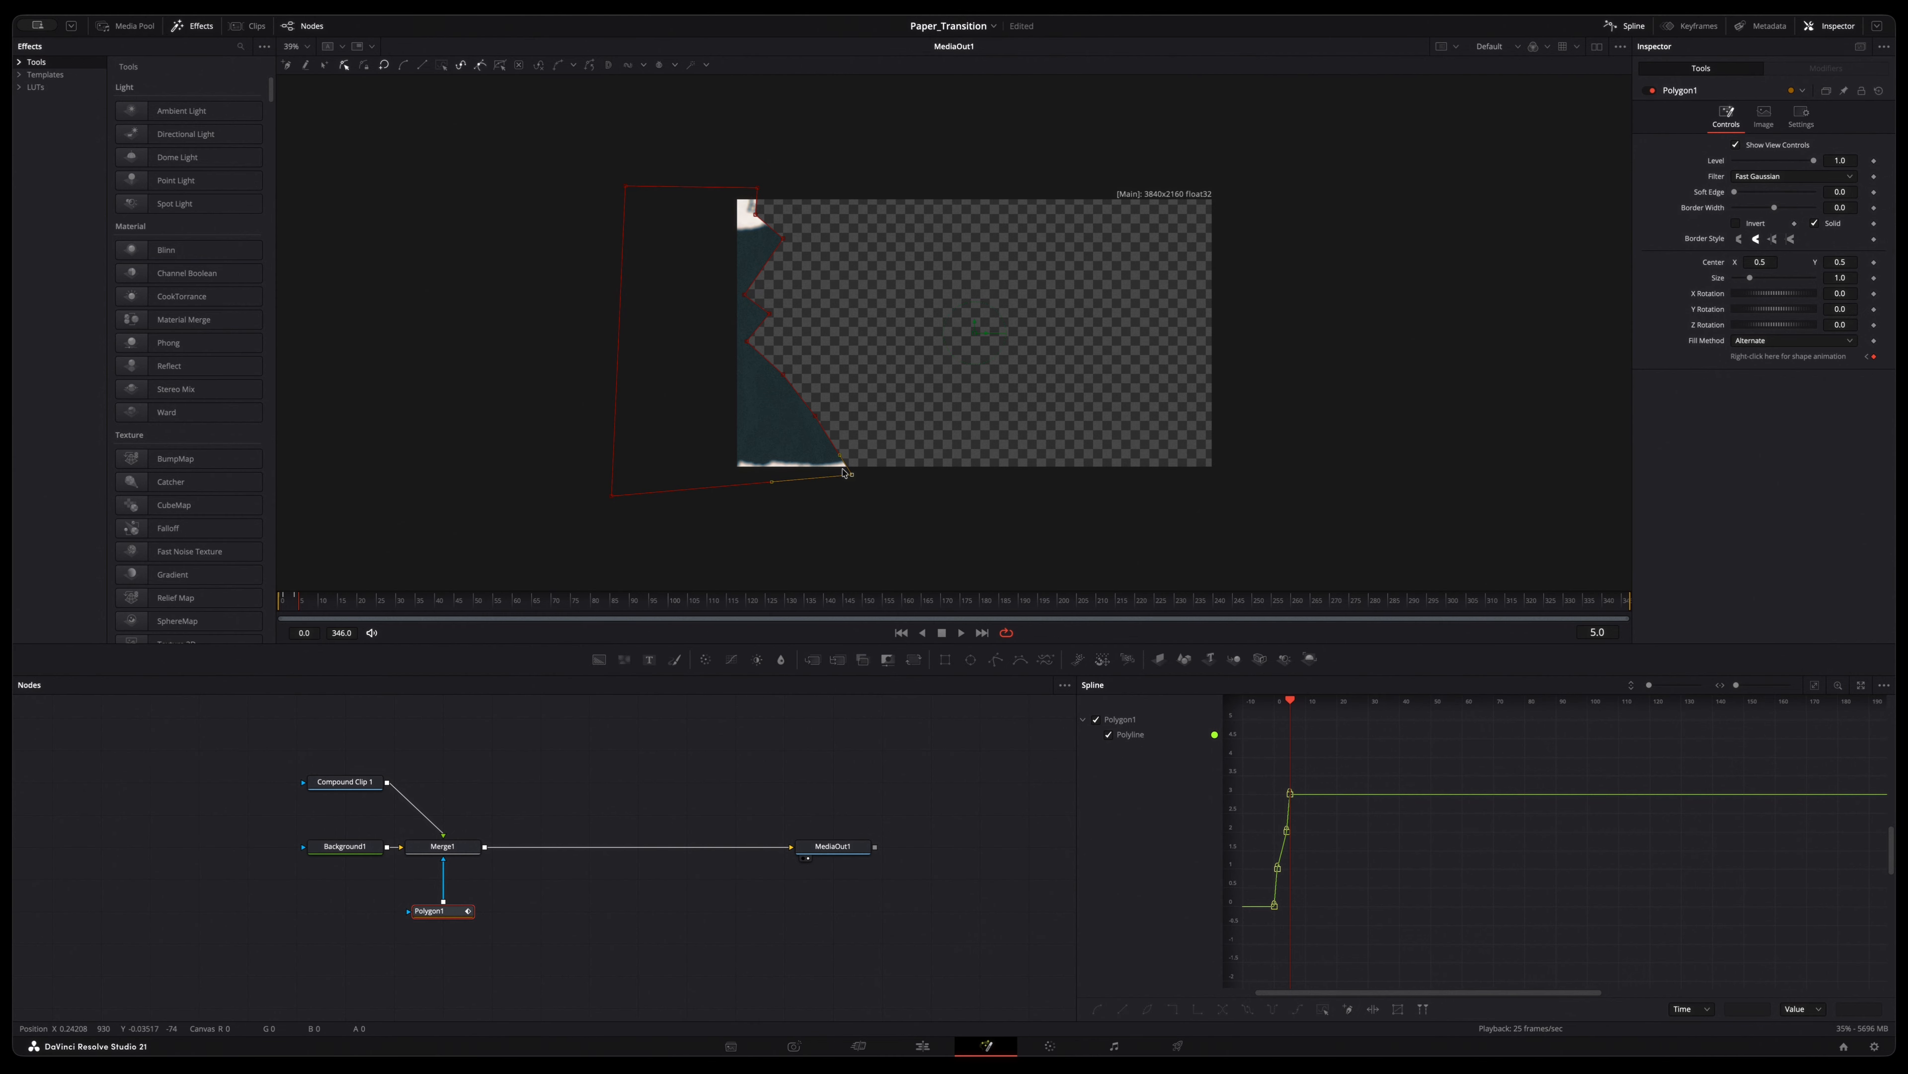
pyautogui.moveTo(747, 342); pyautogui.dragTo(845, 338)
pyautogui.moveTo(783, 374); pyautogui.dragTo(835, 378)
pyautogui.moveTo(770, 314); pyautogui.dragTo(849, 273)
pyautogui.moveTo(755, 215); pyautogui.dragTo(876, 204)
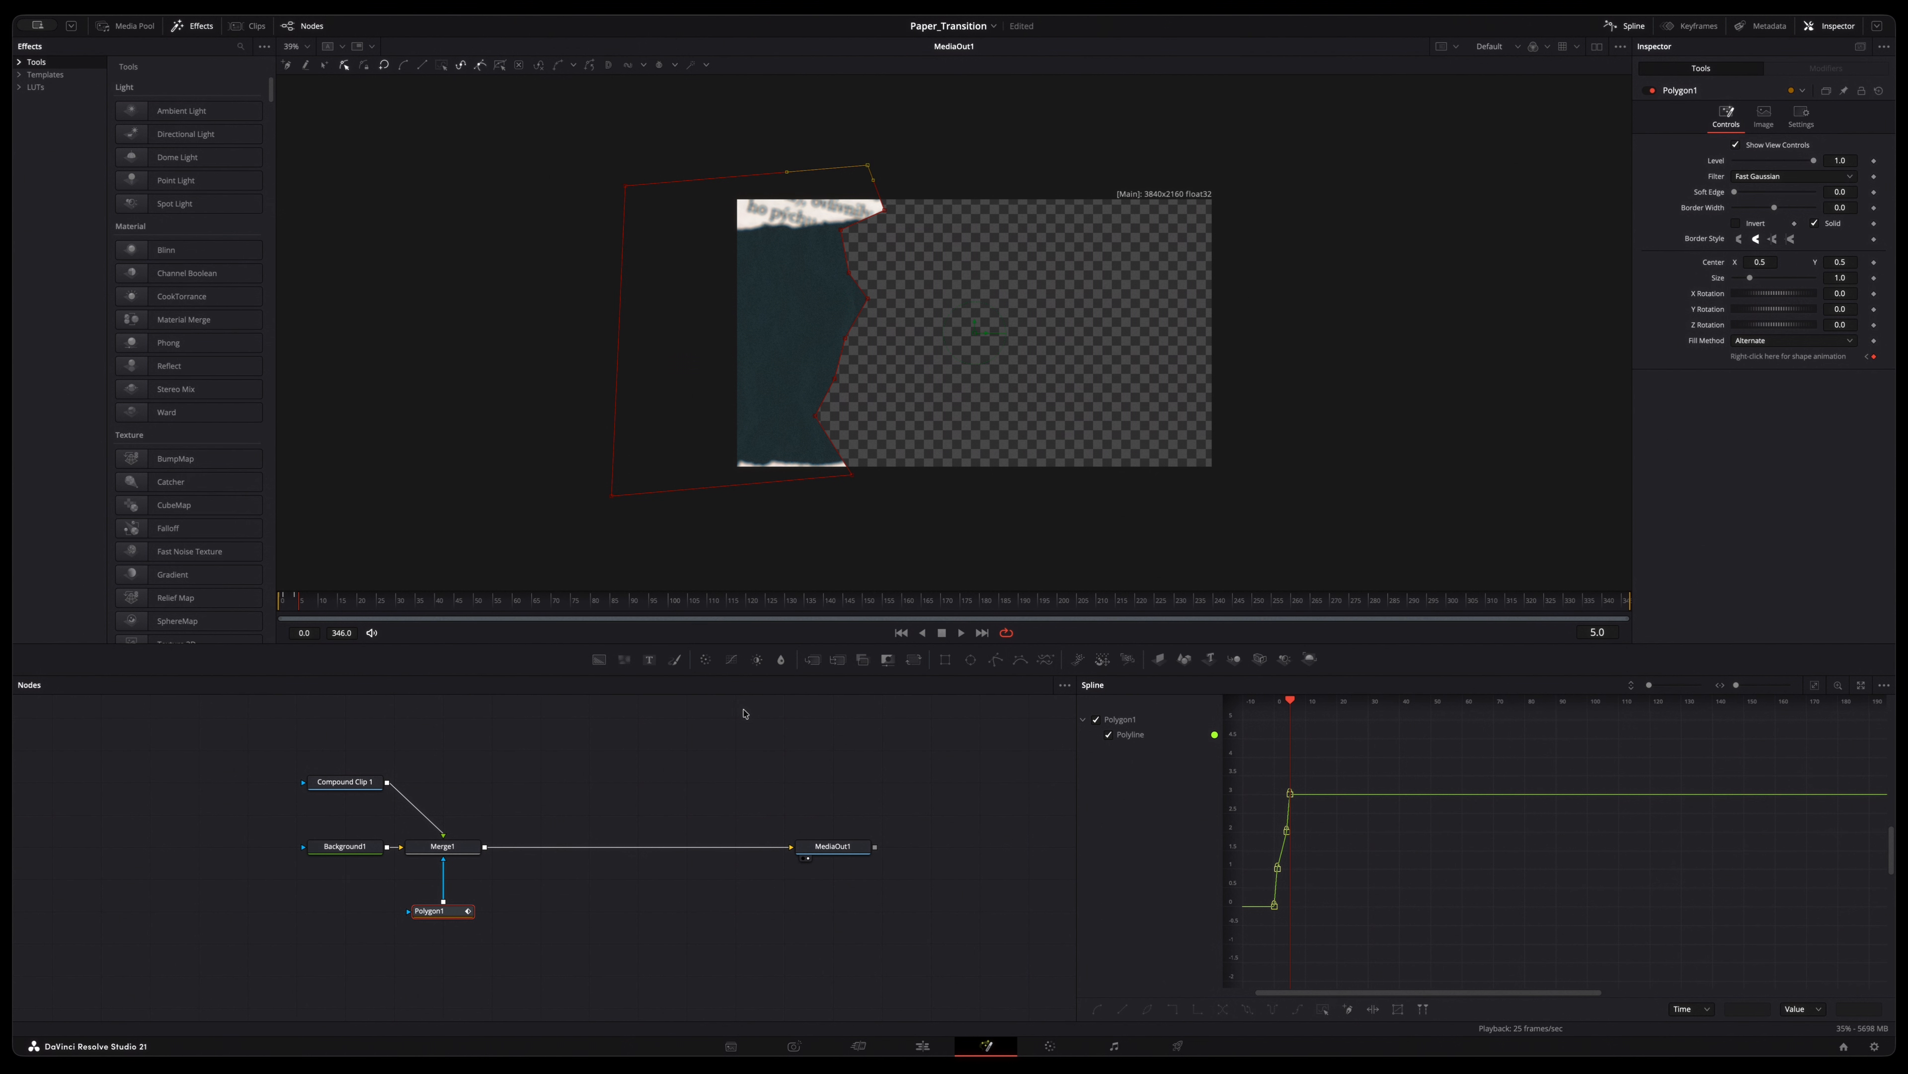
pyautogui.click(723, 764)
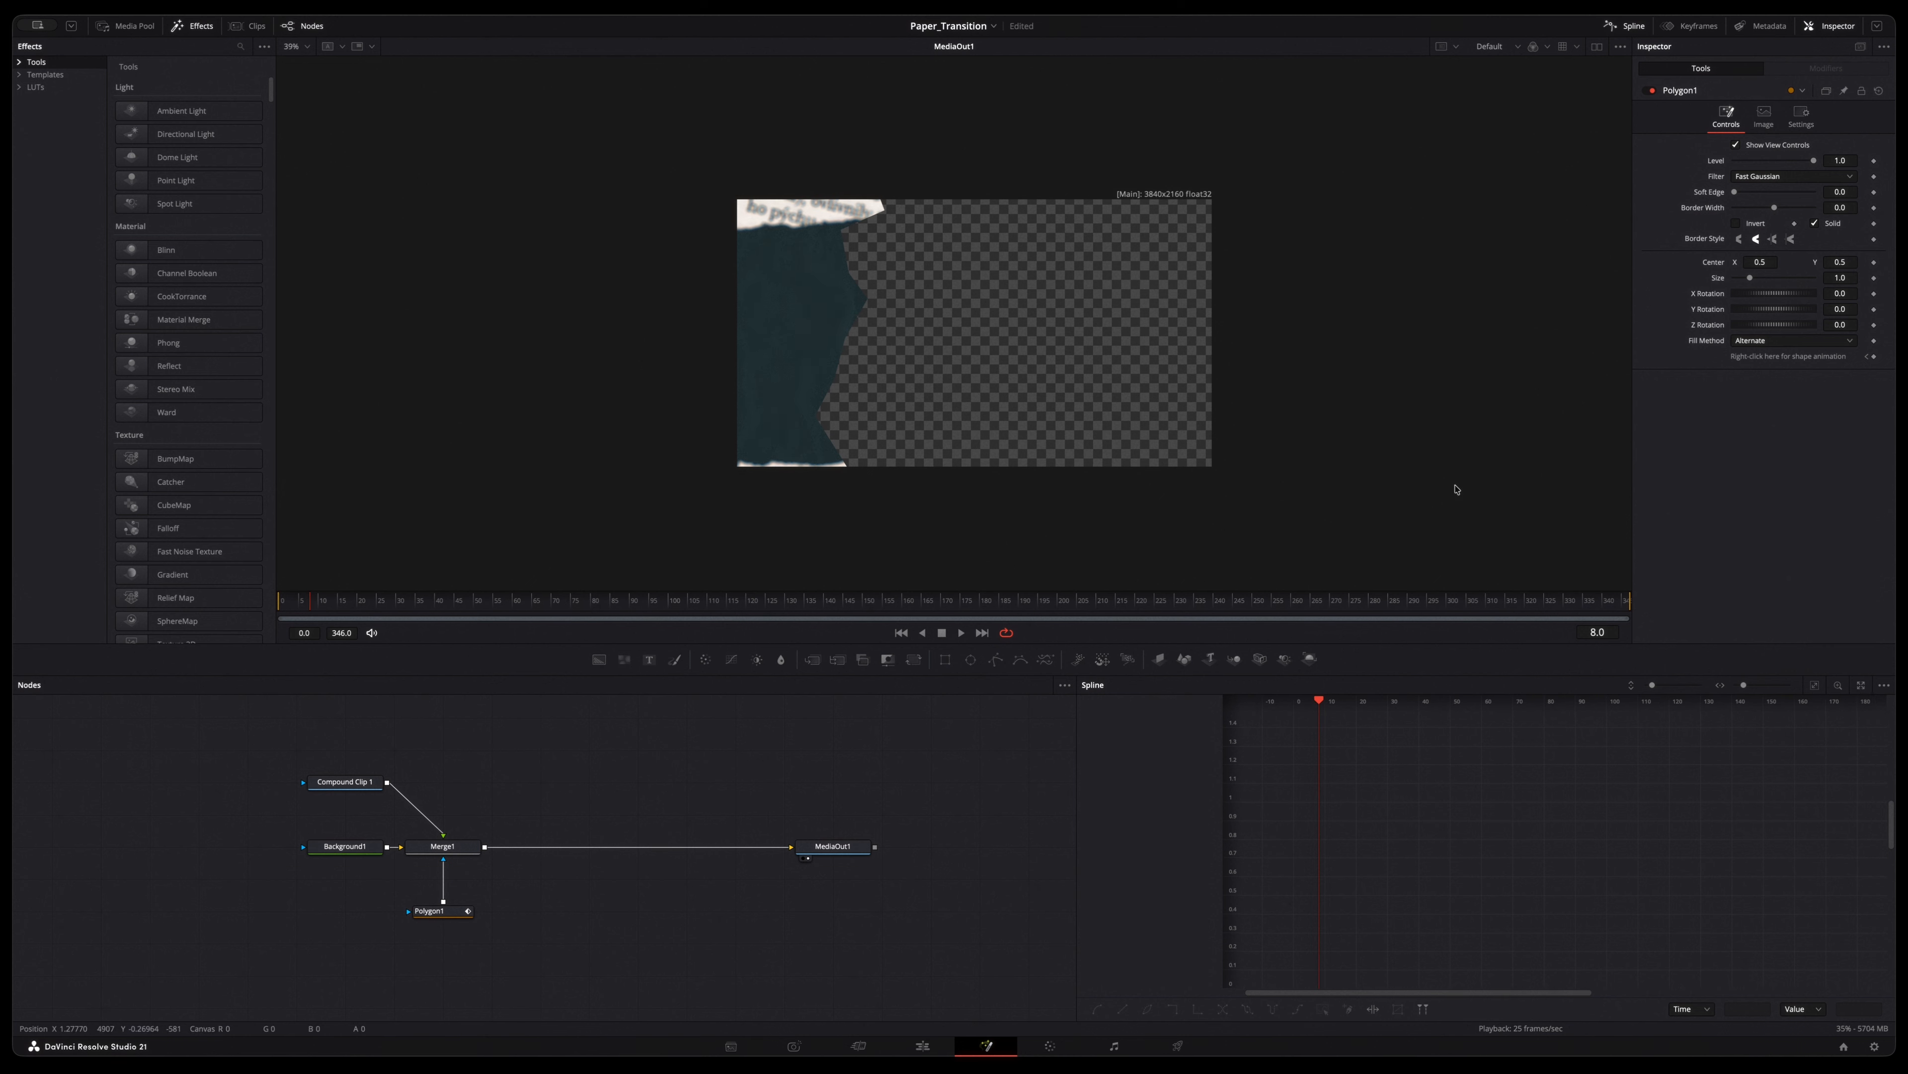
# At frame 9, move the mask's jagged edge points to about the middle of the frame
pyautogui.click(965, 714)
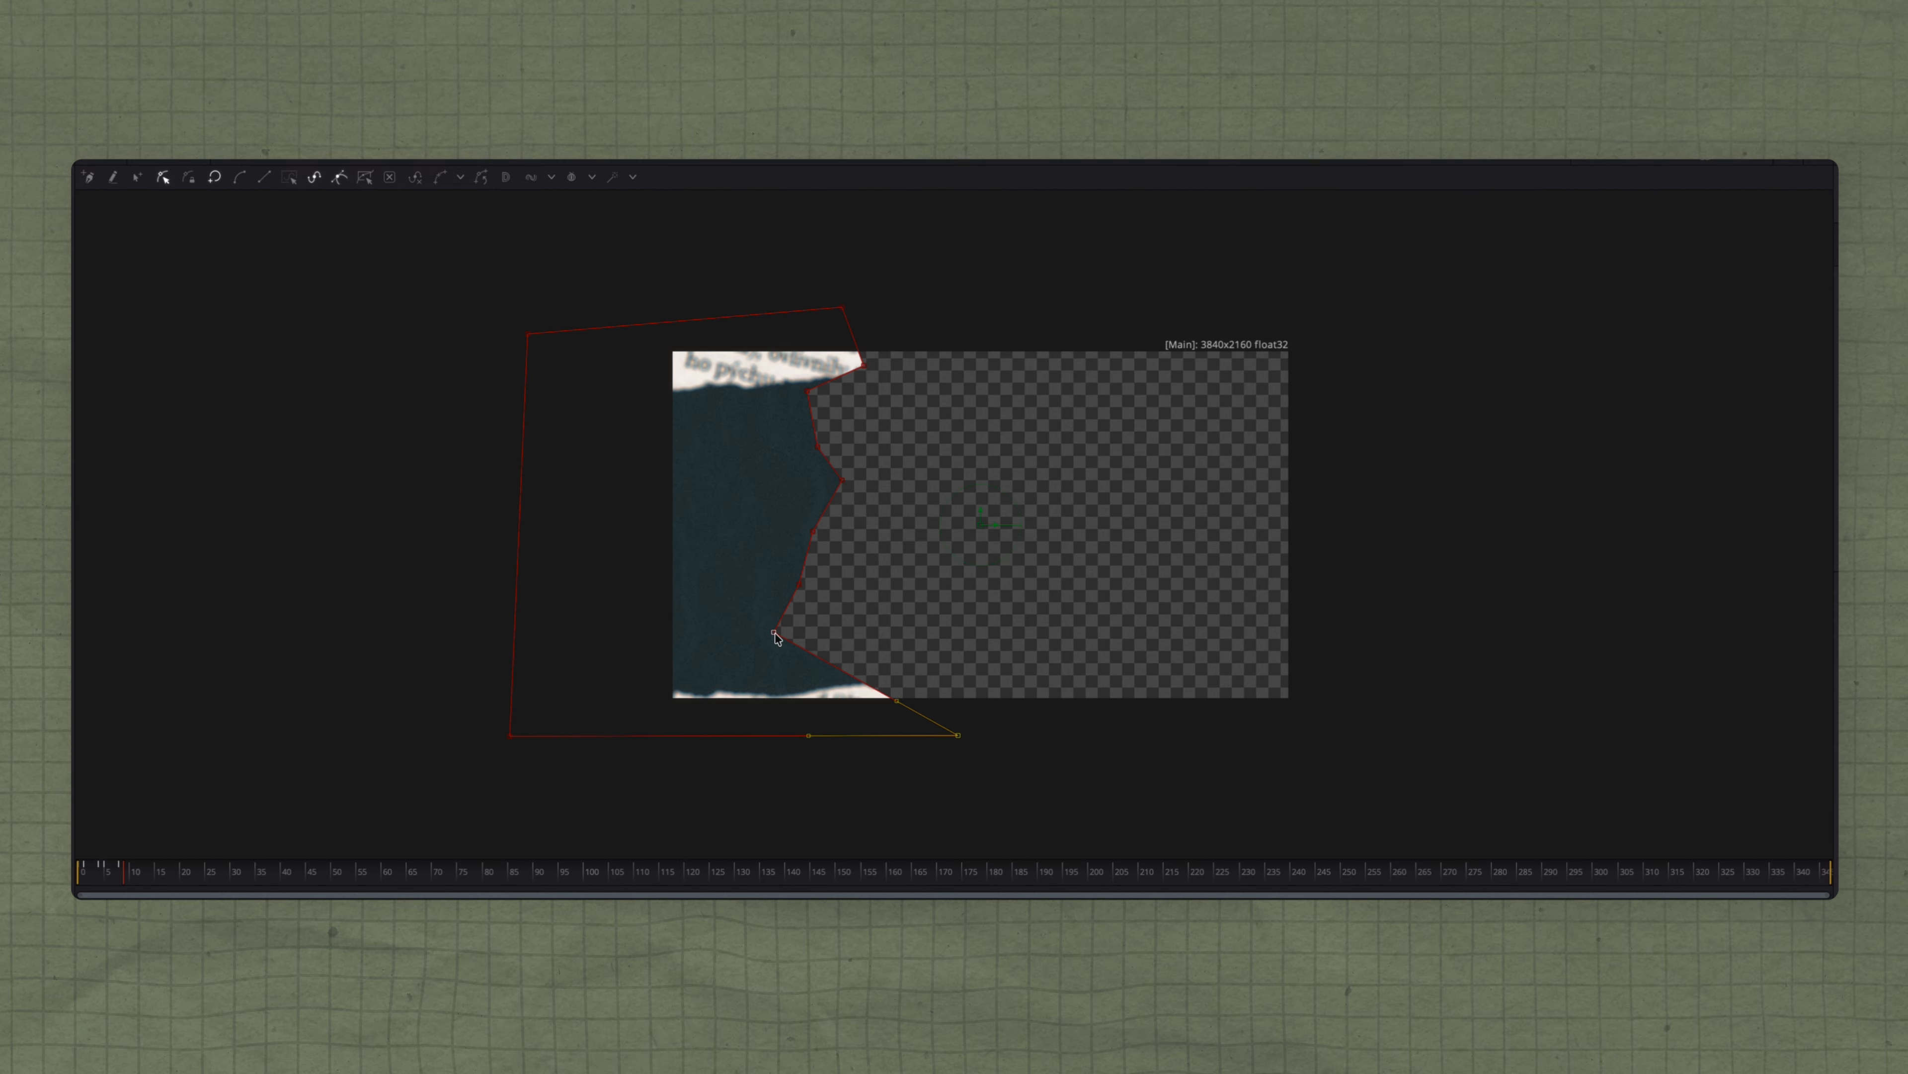
pyautogui.moveTo(775, 632); pyautogui.dragTo(920, 647)
pyautogui.moveTo(800, 584); pyautogui.dragTo(957, 574)
pyautogui.moveTo(813, 531); pyautogui.dragTo(989, 519)
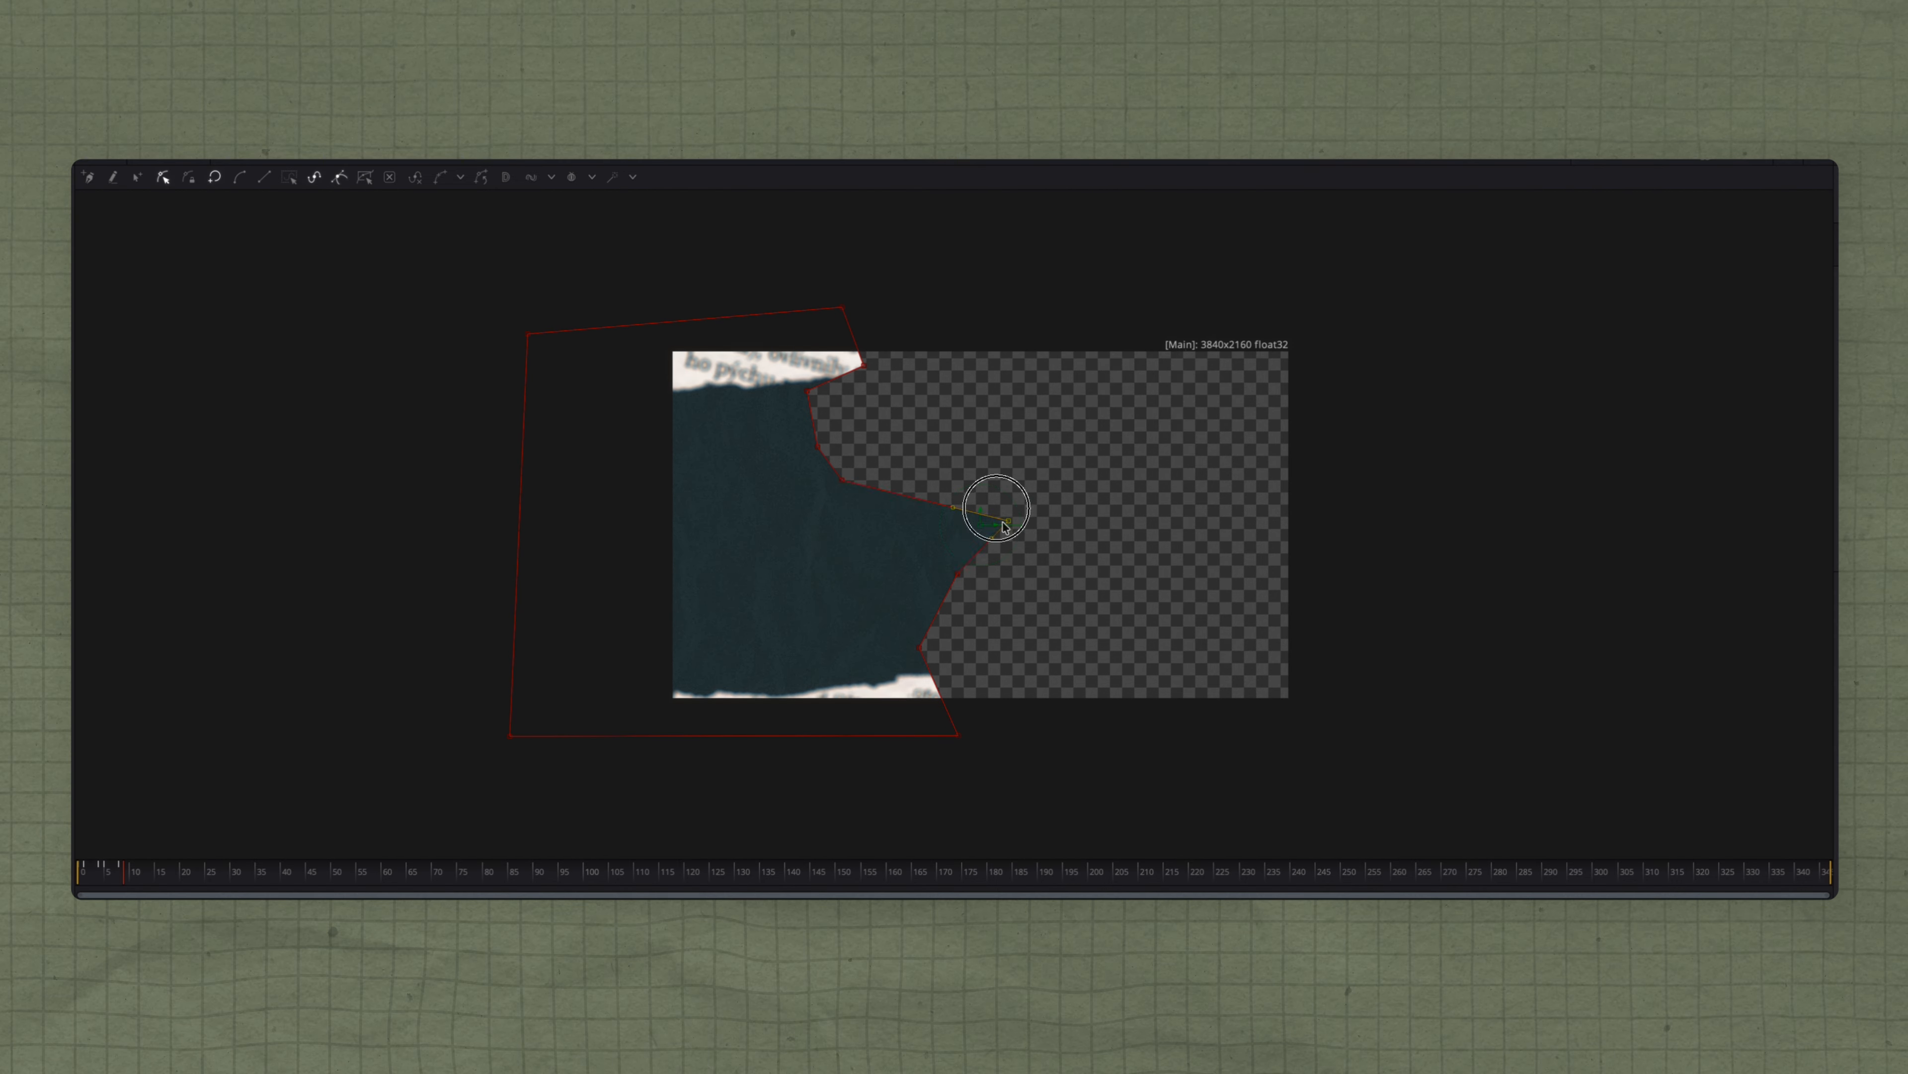
pyautogui.moveTo(842, 480); pyautogui.dragTo(938, 475)
pyautogui.moveTo(818, 446); pyautogui.dragTo(976, 430)
pyautogui.moveTo(808, 392); pyautogui.dragTo(967, 396)
pyautogui.moveTo(863, 366); pyautogui.dragTo(983, 342)
pyautogui.moveTo(843, 306); pyautogui.dragTo(1055, 306)
# At frame 13, move the mask's jagged edge points to about two thirds of the frame width
pyautogui.moveTo(958, 734); pyautogui.dragTo(1105, 741)
pyautogui.moveTo(921, 646); pyautogui.dragTo(1074, 648)
pyautogui.moveTo(958, 573); pyautogui.dragTo(1086, 582)
pyautogui.moveTo(989, 519); pyautogui.dragTo(1109, 513)
pyautogui.moveTo(938, 476); pyautogui.dragTo(1070, 458)
pyautogui.moveTo(976, 430); pyautogui.dragTo(1092, 417)
pyautogui.moveTo(967, 396); pyautogui.dragTo(1090, 391)
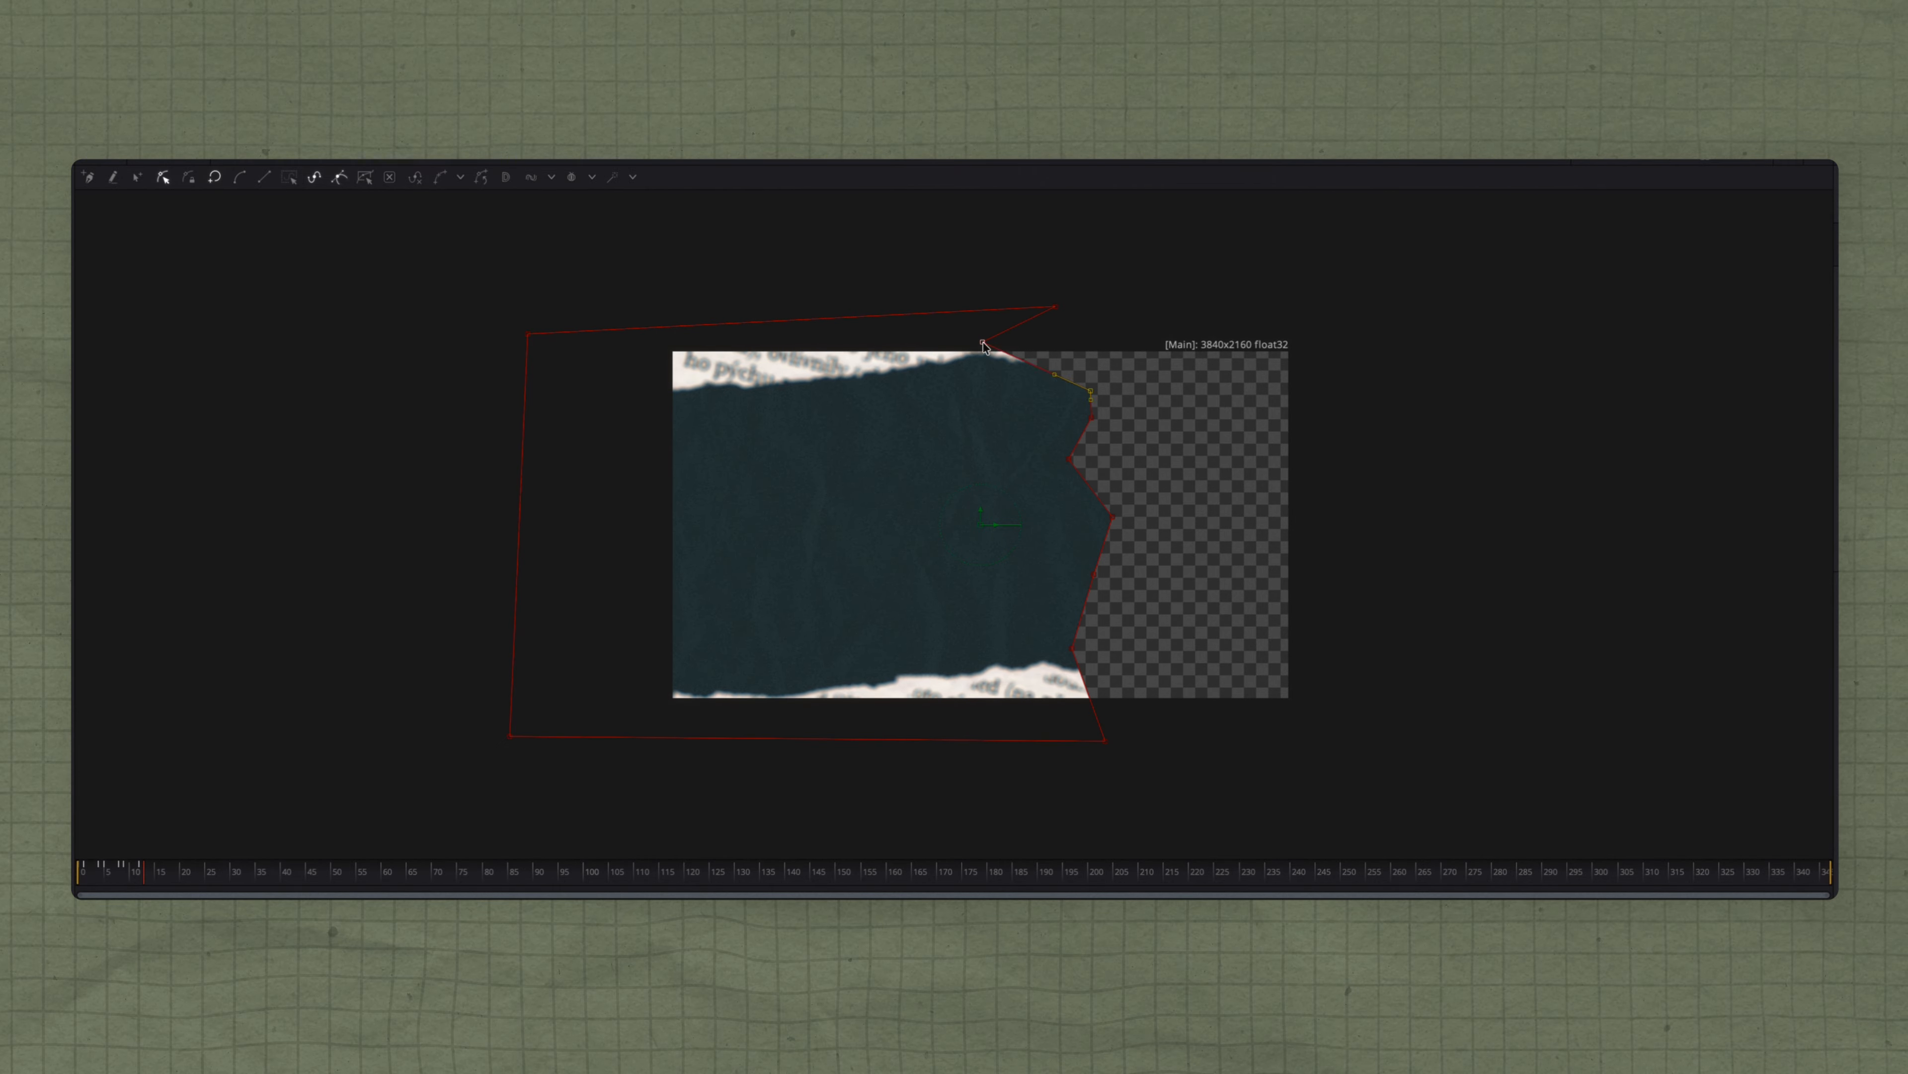
pyautogui.moveTo(983, 342); pyautogui.dragTo(1128, 355)
# Shift the mask's edge points farther right for the next shape keyframe, leaving a narrow uncovered strip
pyautogui.moveTo(1106, 741); pyautogui.dragTo(1255, 732)
pyautogui.moveTo(1070, 458); pyautogui.dragTo(1188, 446)
pyautogui.moveTo(1092, 417); pyautogui.dragTo(1210, 414)
pyautogui.moveTo(1091, 391); pyautogui.dragTo(1220, 389)
pyautogui.moveTo(1127, 356); pyautogui.dragTo(1244, 334)
# Four frames further on, move all the jagged edge points past the right side of the frame
pyautogui.press('Right')
pyautogui.press('Right')
pyautogui.press('Right')
pyautogui.press('Right')
pyautogui.moveTo(1118, 265); pyautogui.dragTo(1372, 817)
pyautogui.moveTo(1191, 448); pyautogui.dragTo(1312, 431)
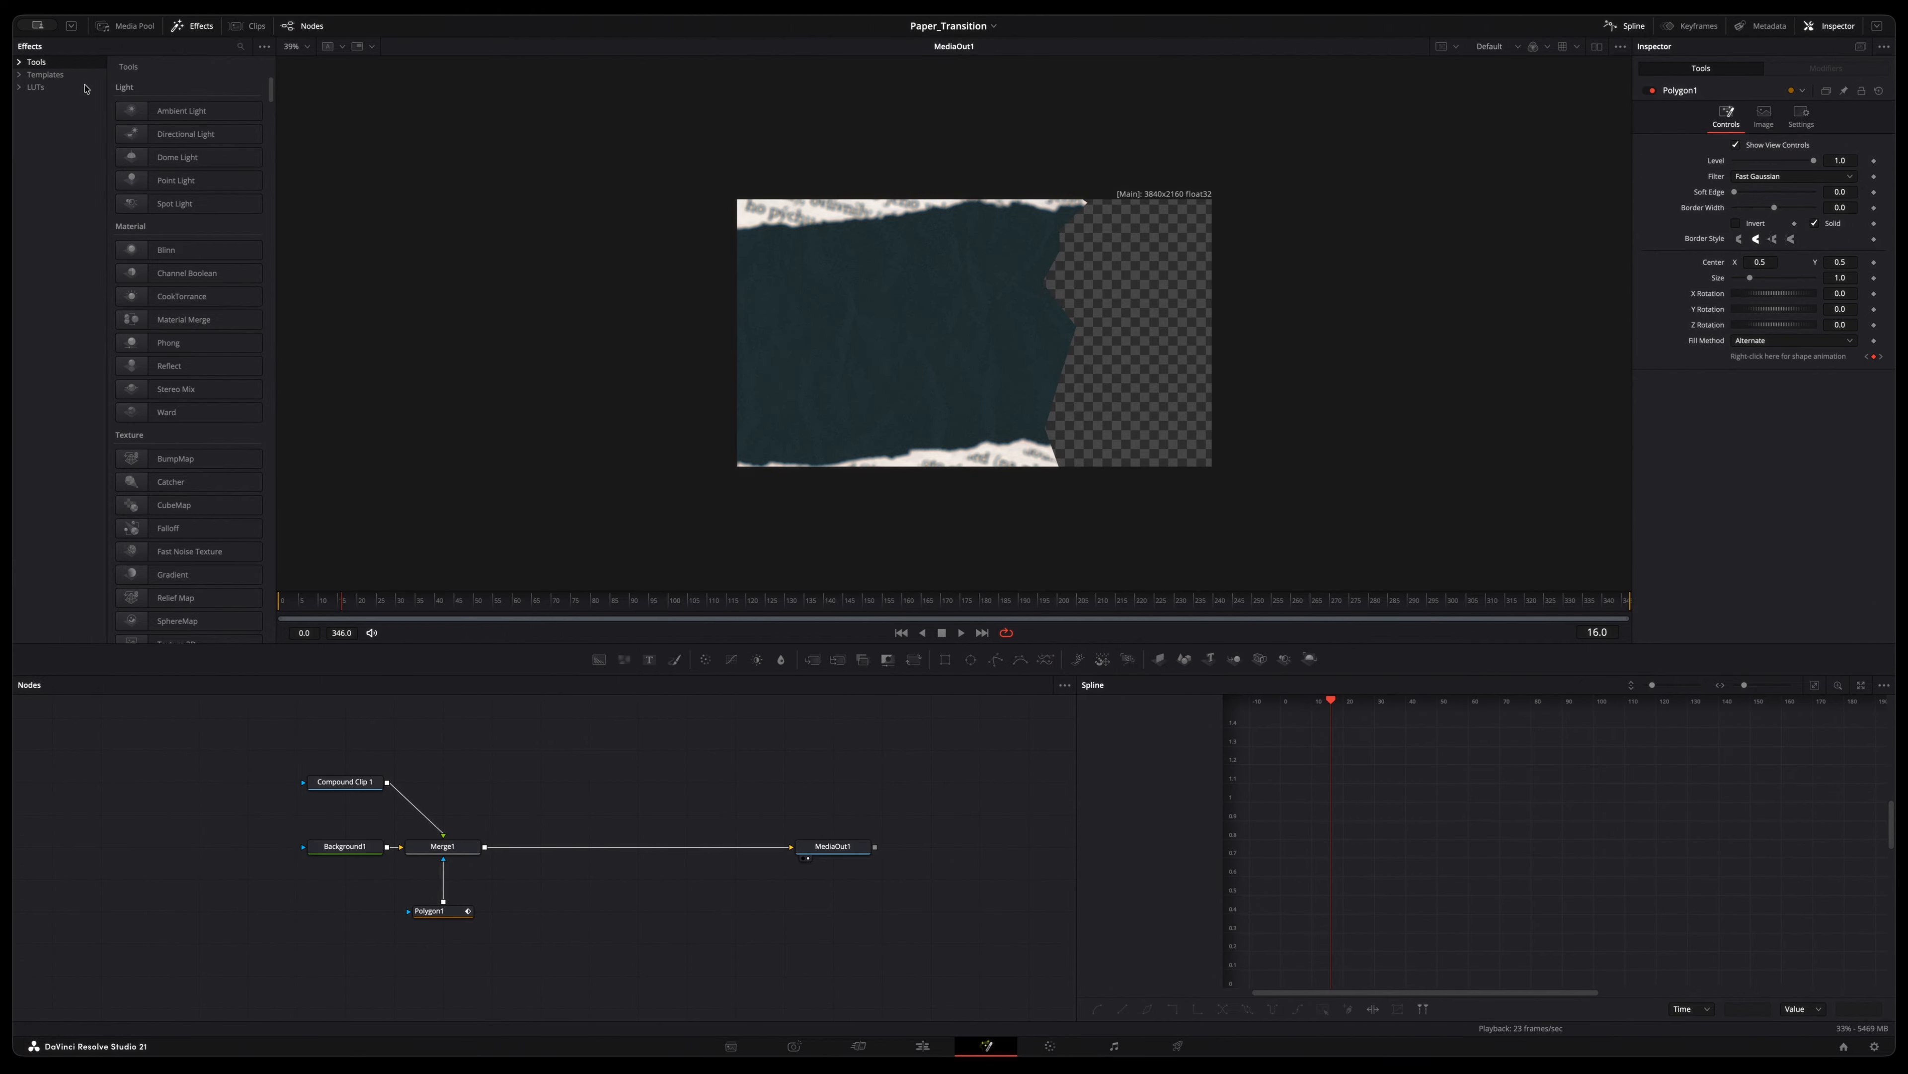
# Search the effect templates for "pap" and insert the Paper Edge effect between Merge1 and MediaOut1
pyautogui.click(49, 75)
pyautogui.click(239, 47)
pyautogui.write('pap')
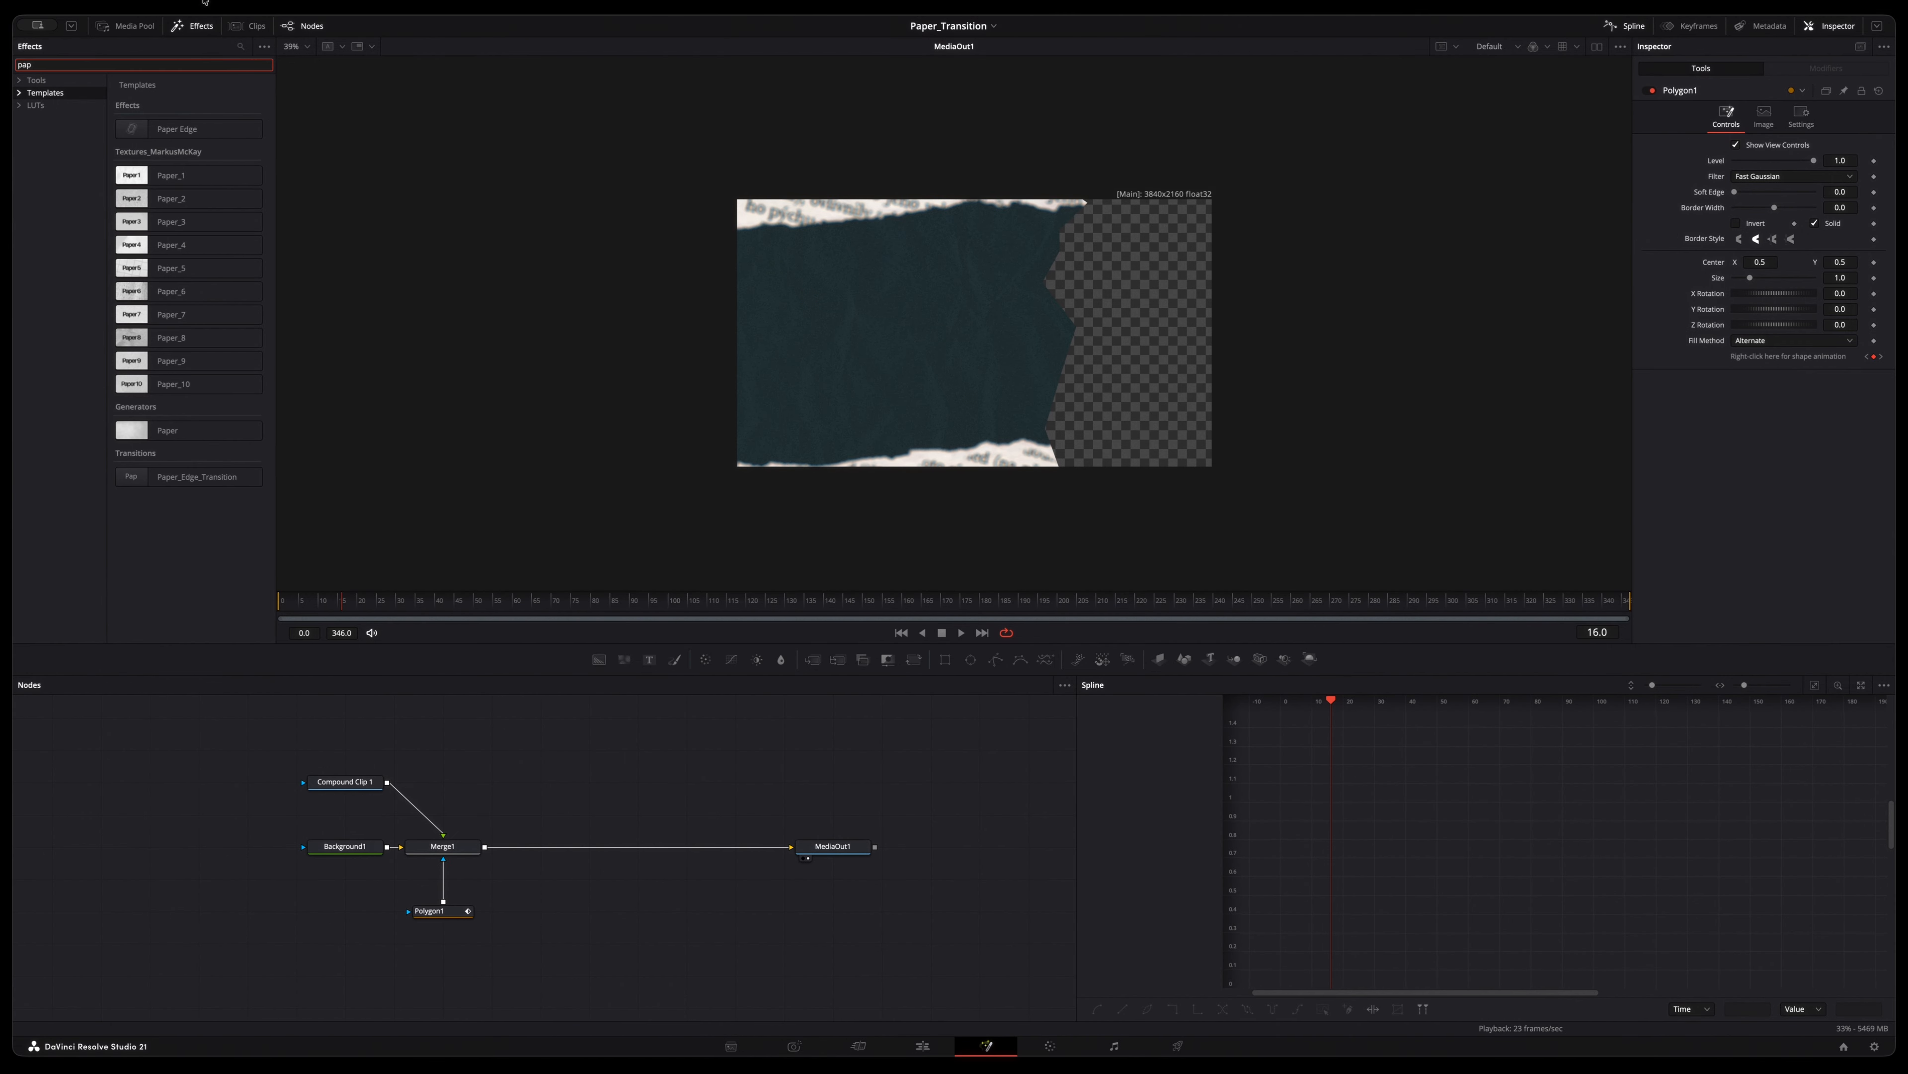
pyautogui.moveTo(178, 129); pyautogui.dragTo(586, 784)
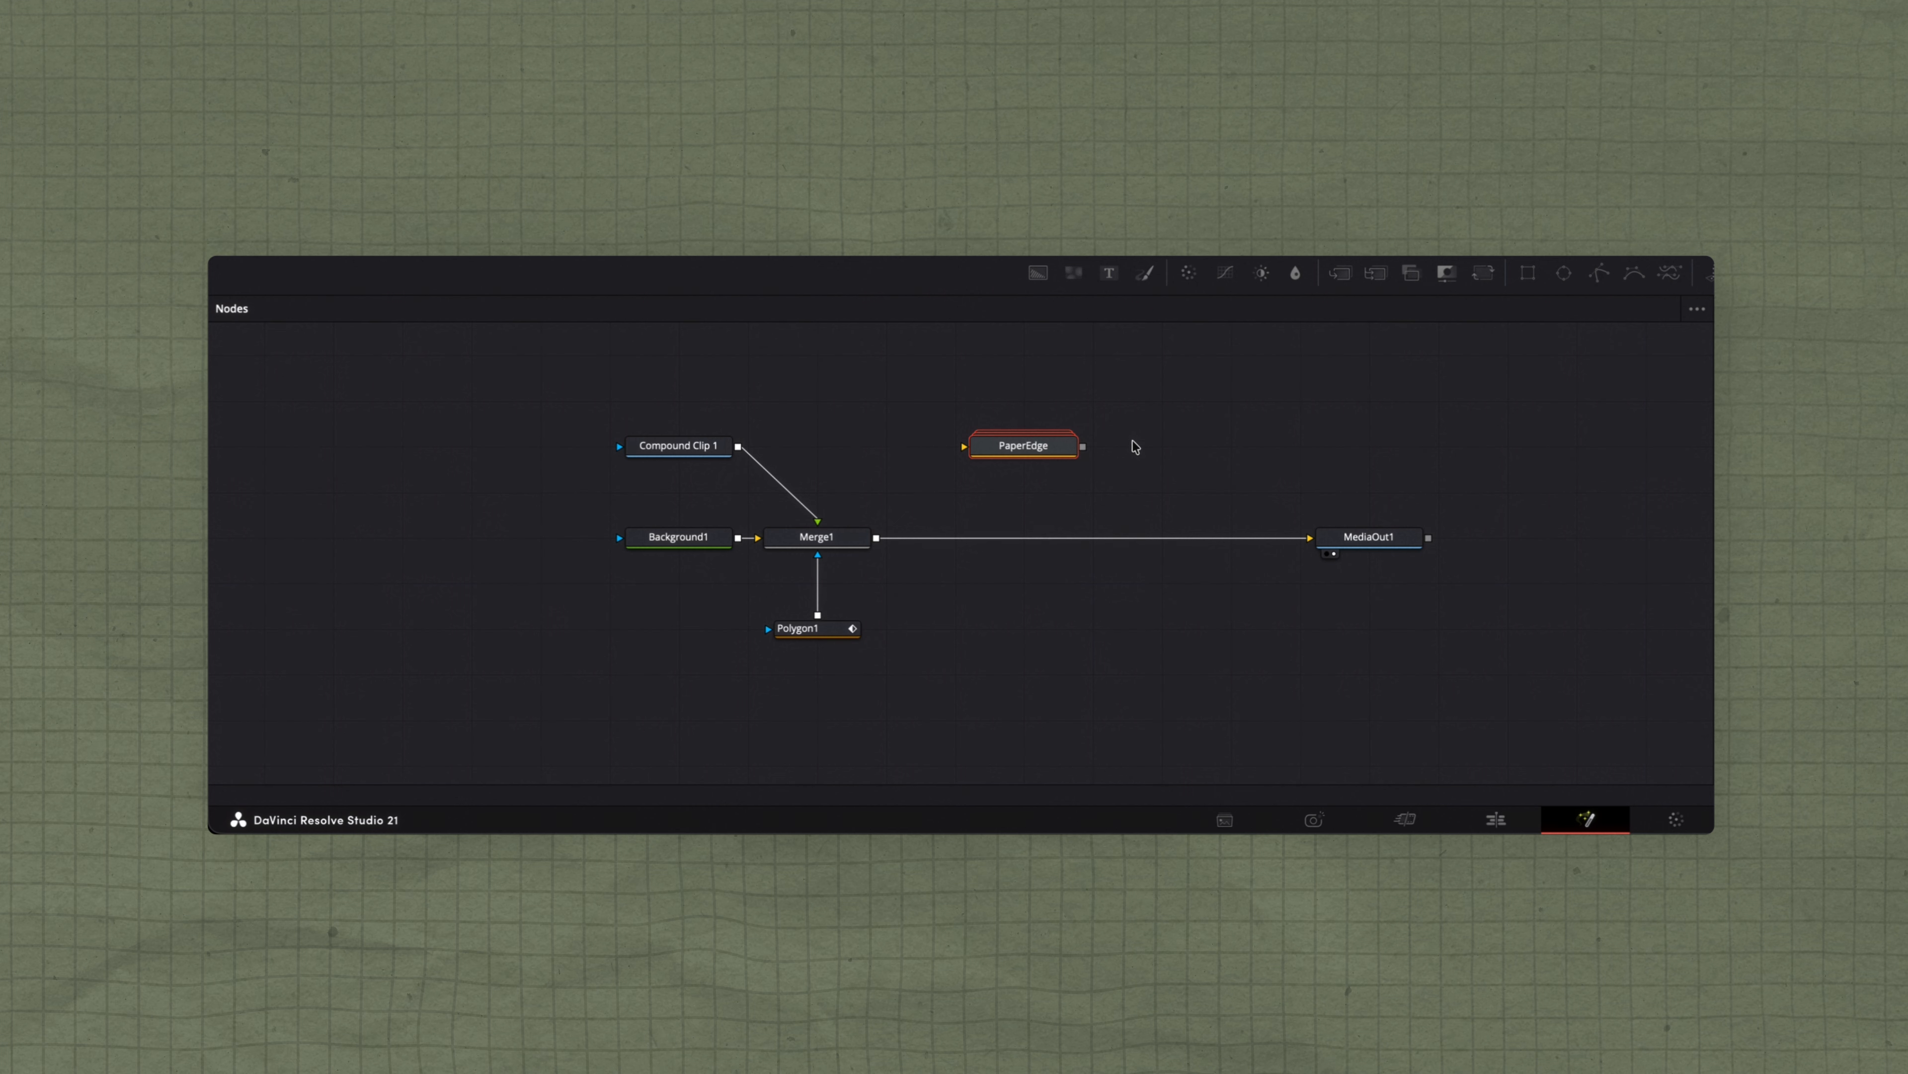
pyautogui.moveTo(1051, 452); pyautogui.dragTo(1028, 546)
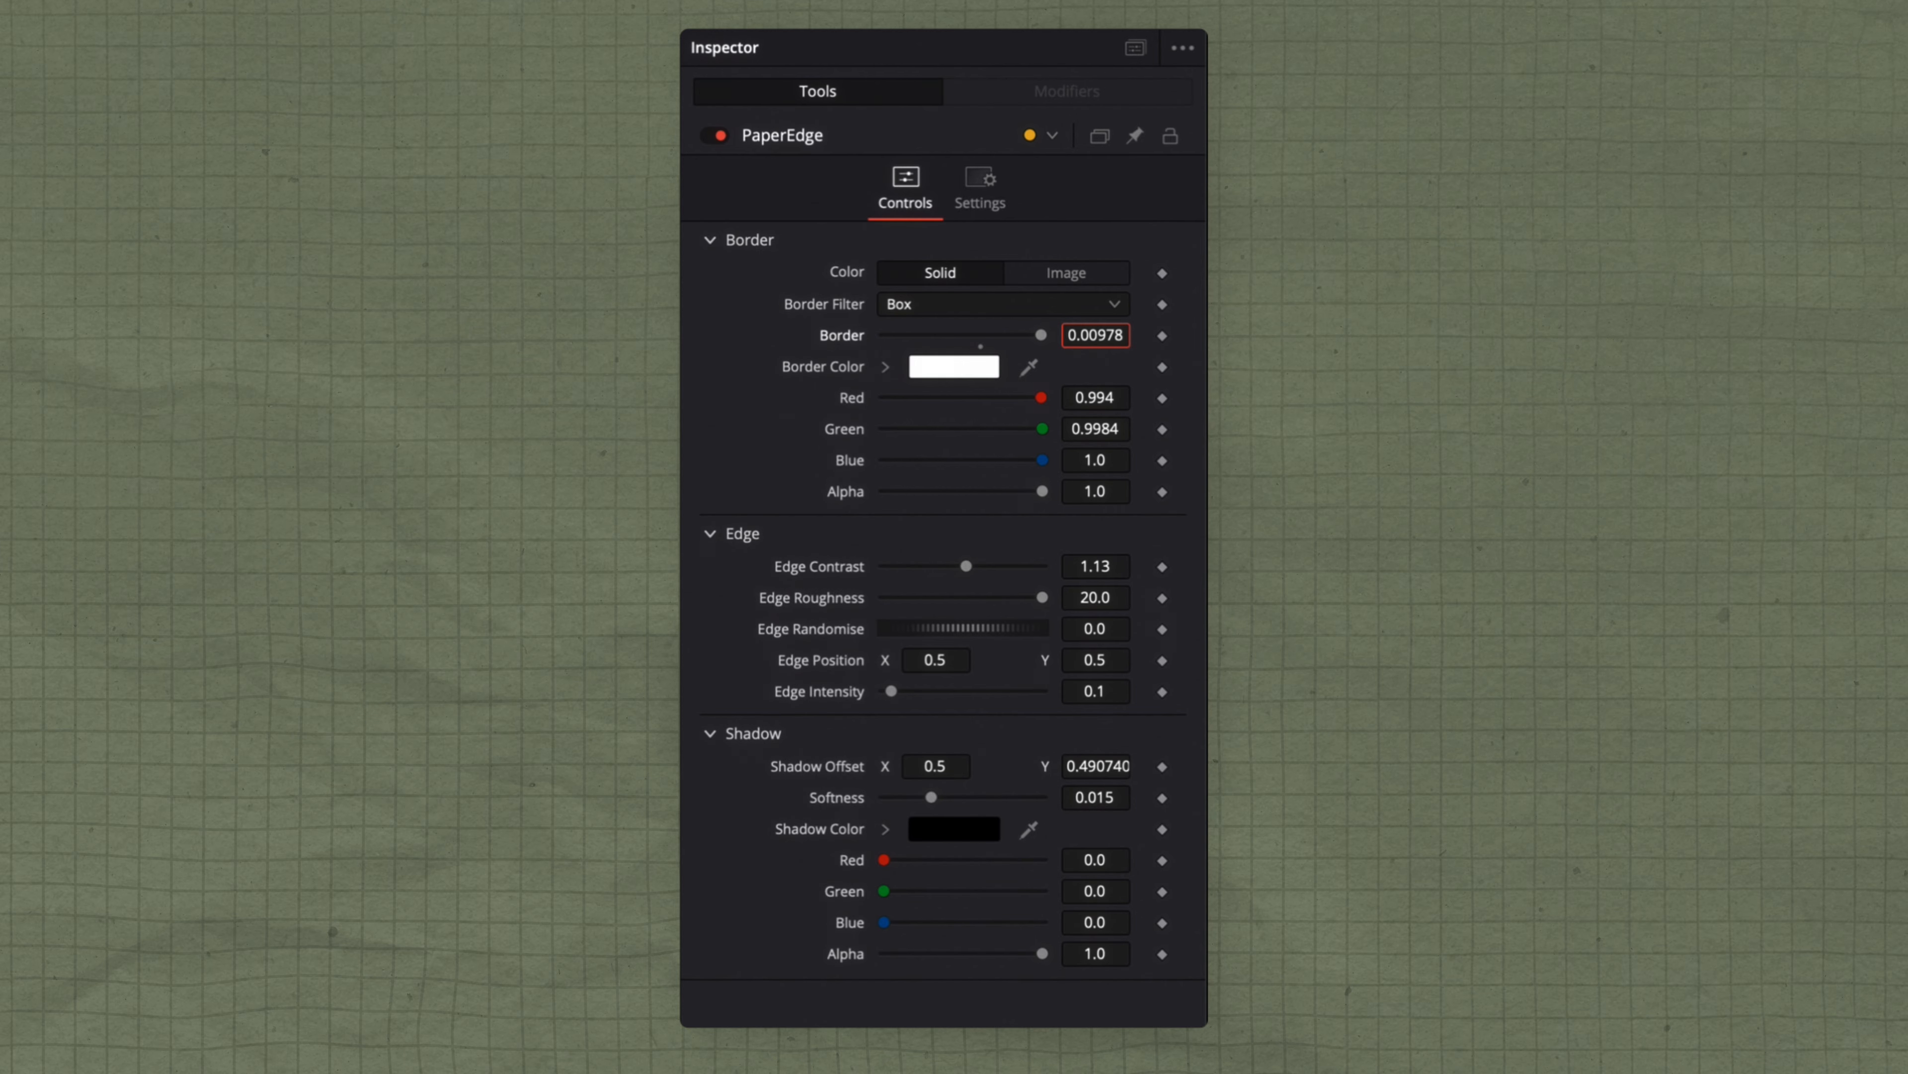
# Set PaperEdge's border to 0.01, edge contrast to 0.92, edge roughness to 18.27 and edge randomise to 0.319
pyautogui.moveTo(1095, 336); pyautogui.dragTo(1100, 336)
pyautogui.moveTo(966, 569); pyautogui.dragTo(1010, 632)
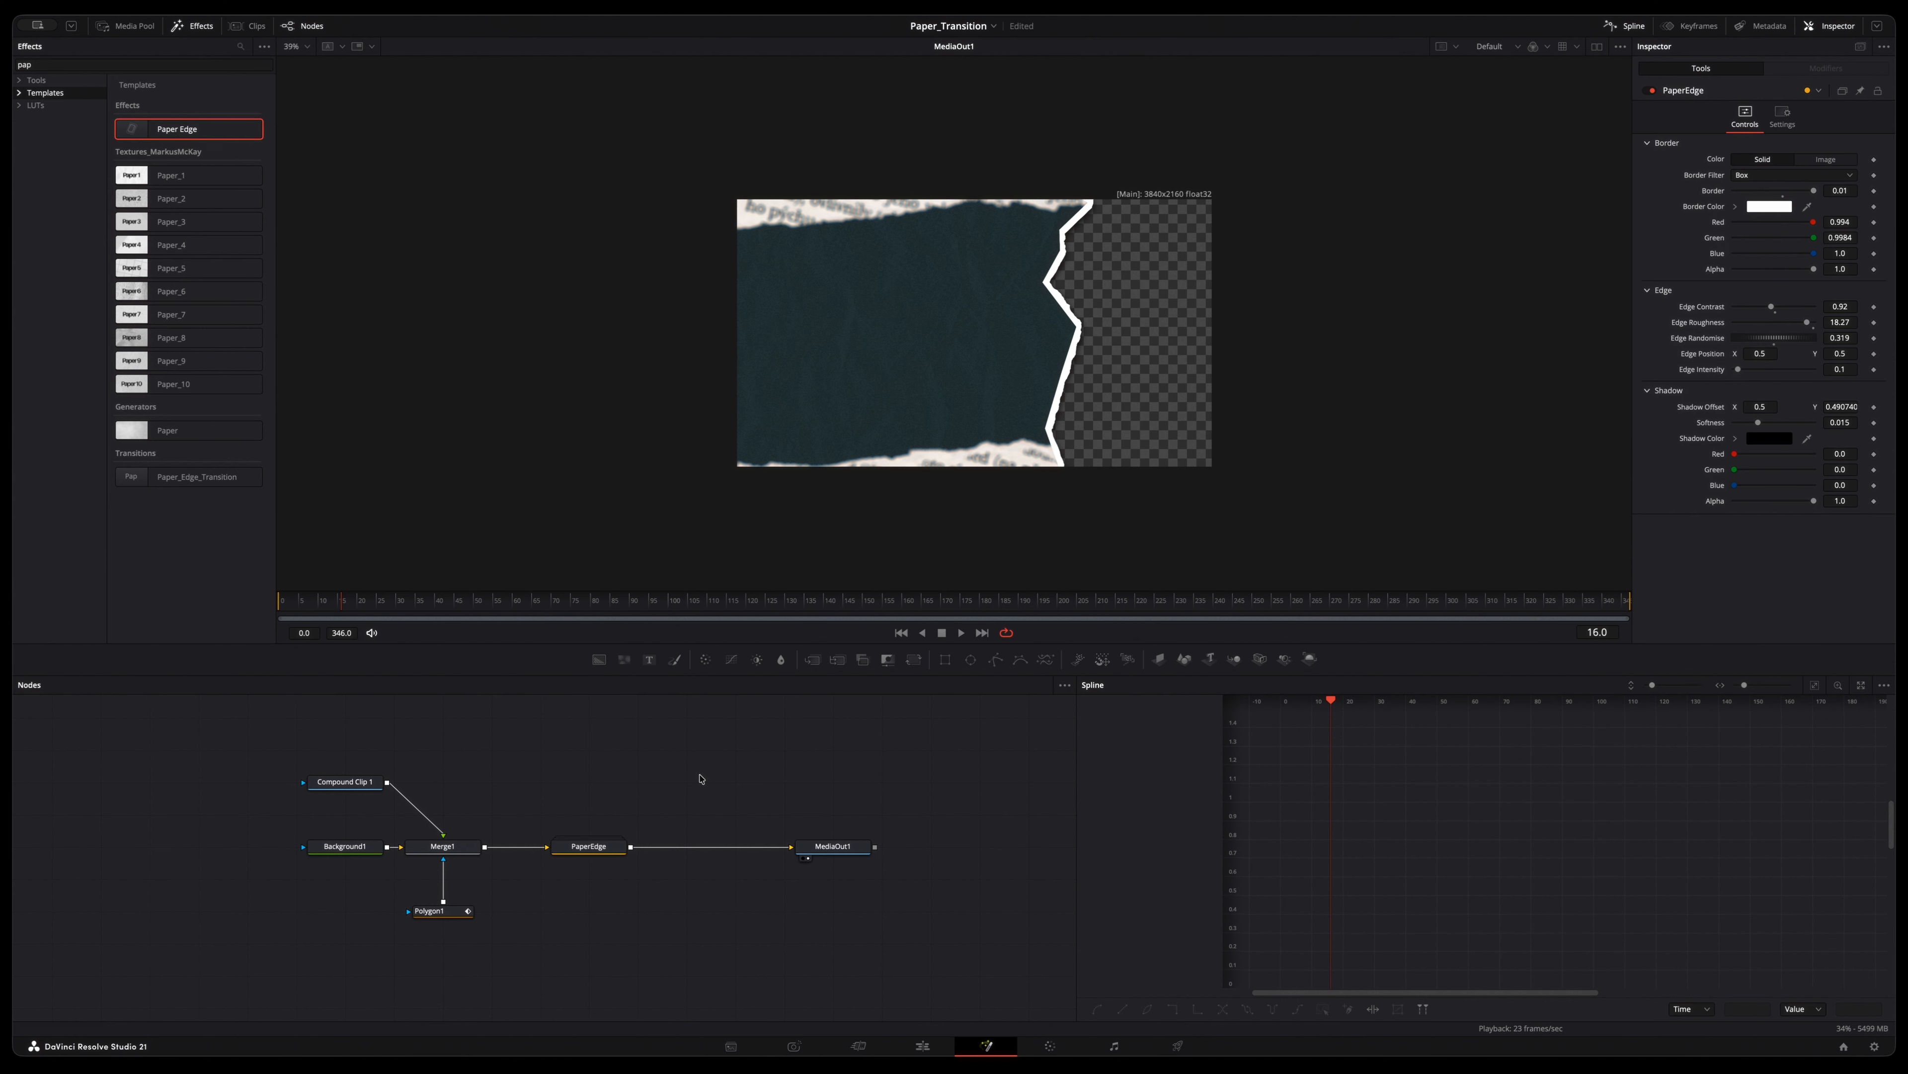
pyautogui.scroll(5, 1040, 376)
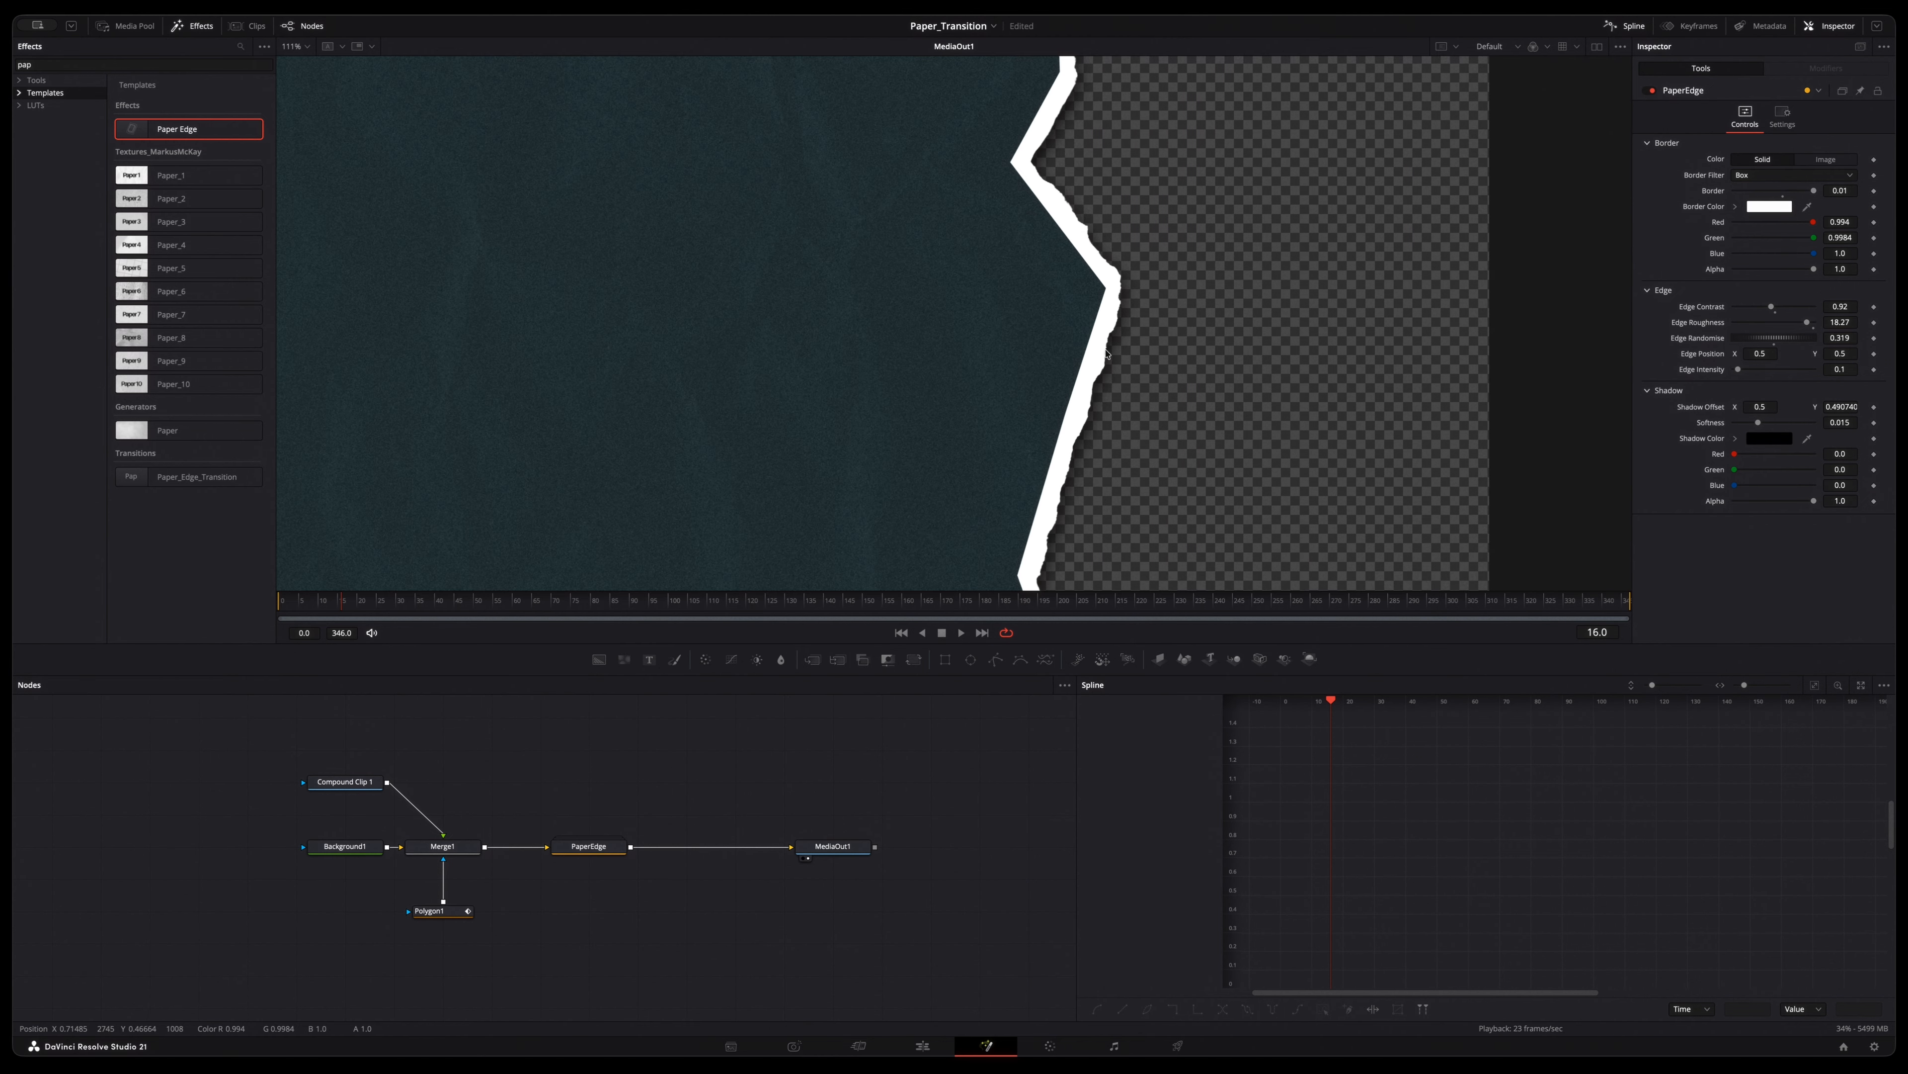
pyautogui.scroll(-5, 1106, 353)
pyautogui.scroll(5, 1101, 372)
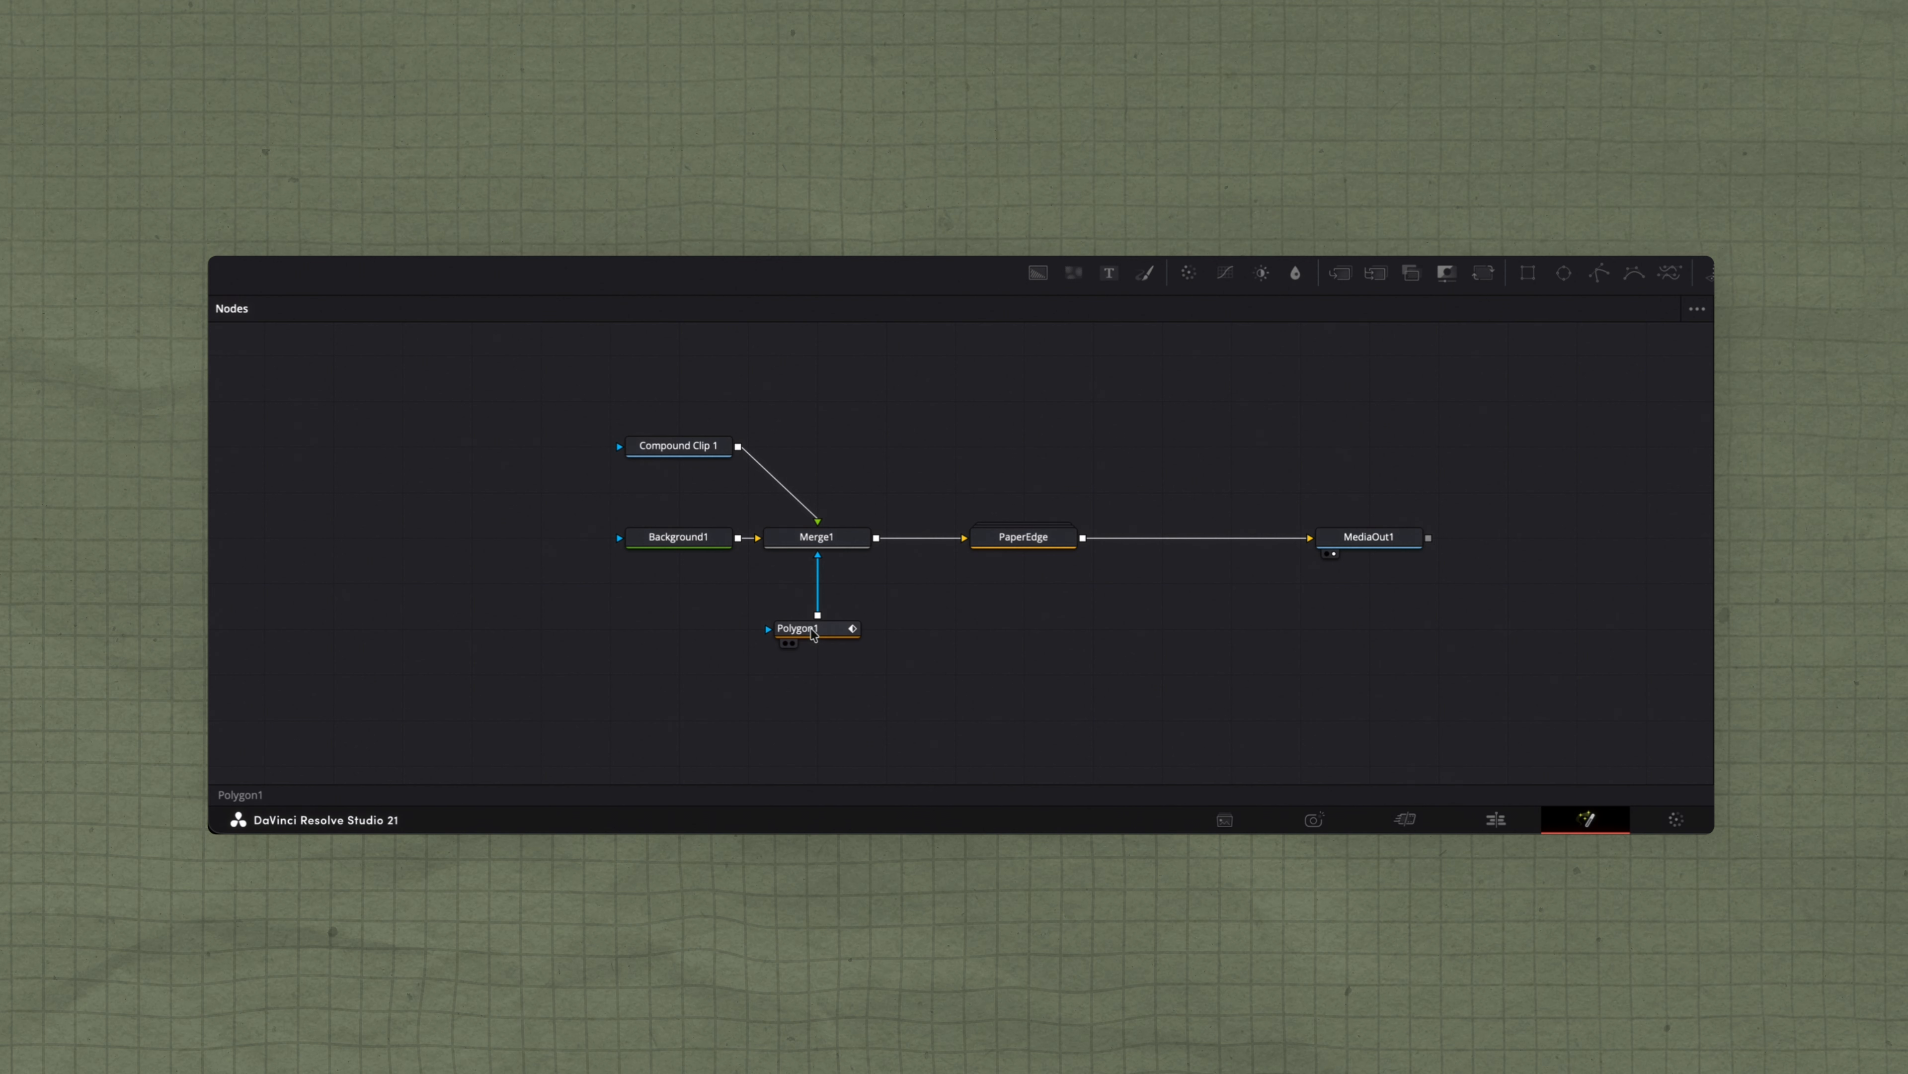
pyautogui.click(817, 632)
pyautogui.click(888, 340)
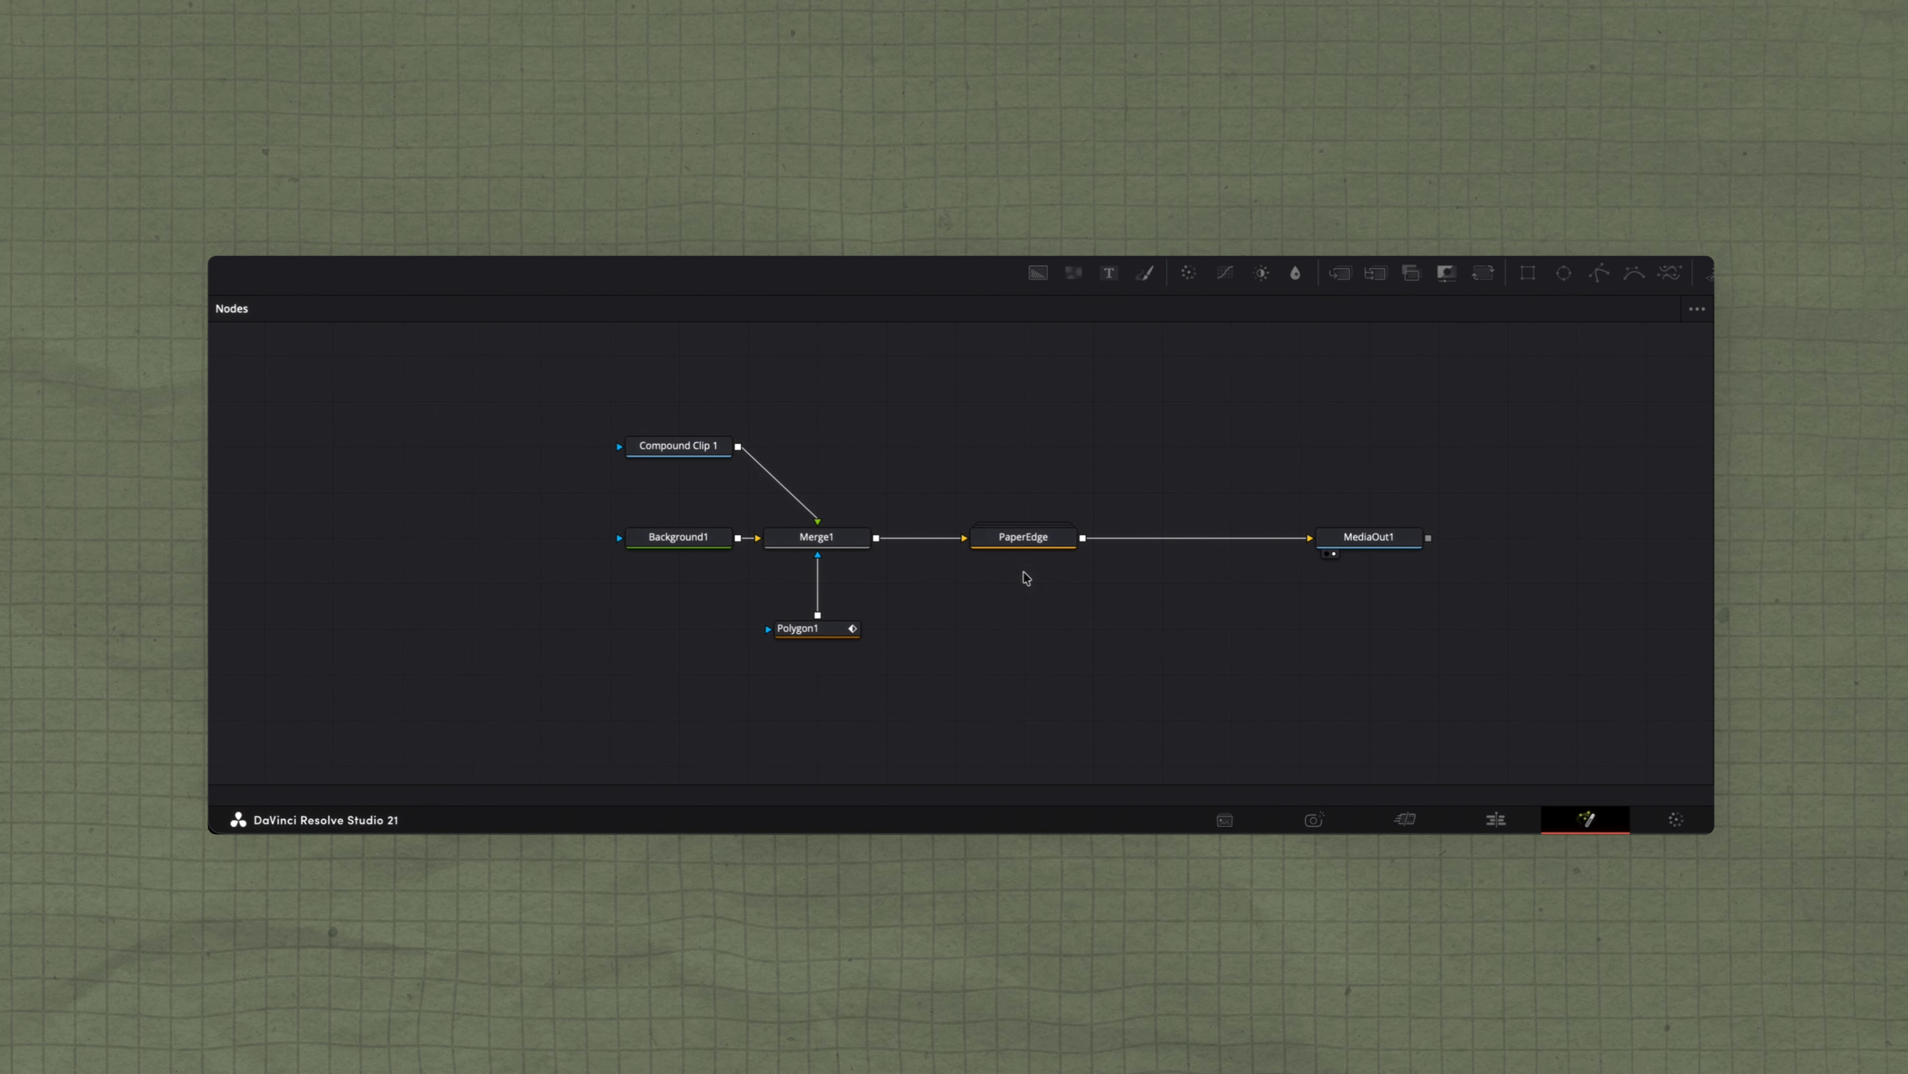
# Open the PaperEdge group and add the Paper_6 texture inside it, beside the ErodeDilate1 node
pyautogui.doubleClick(590, 846)
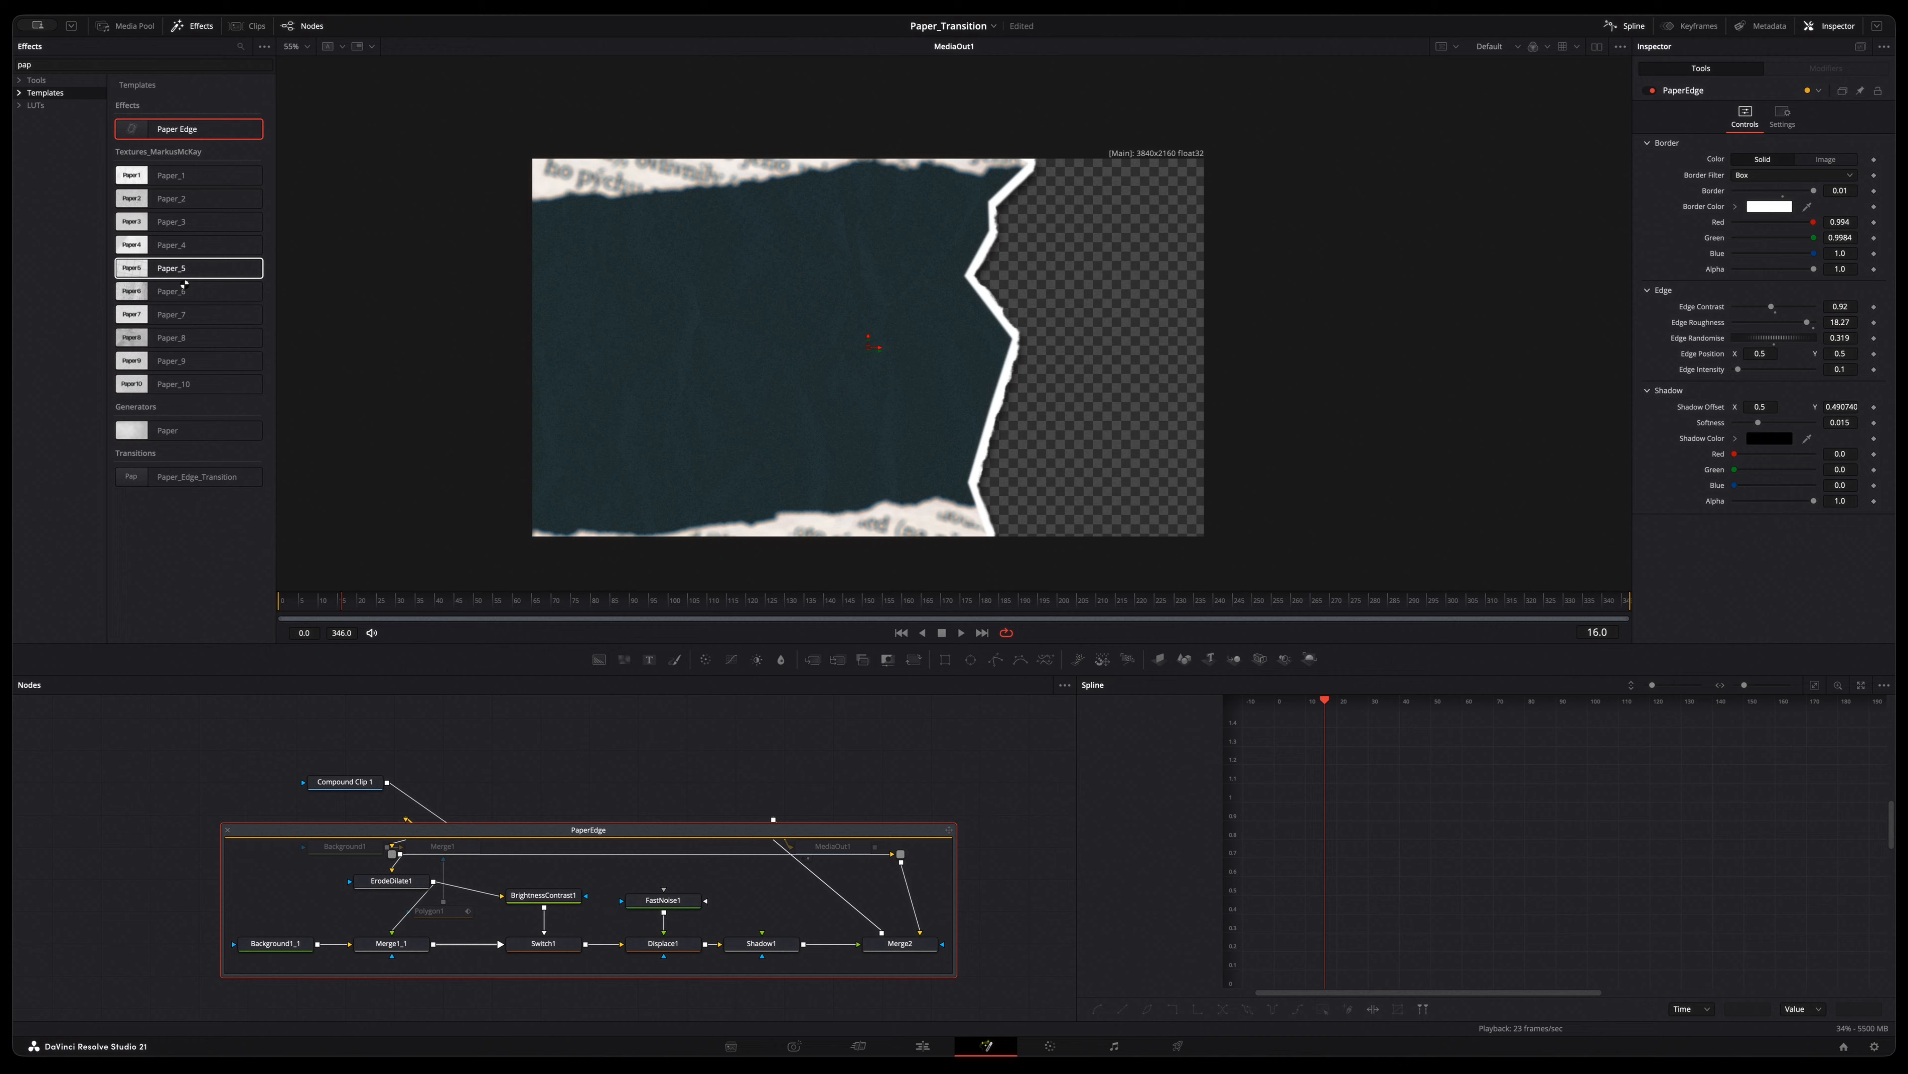
pyautogui.moveTo(185, 289); pyautogui.dragTo(337, 850)
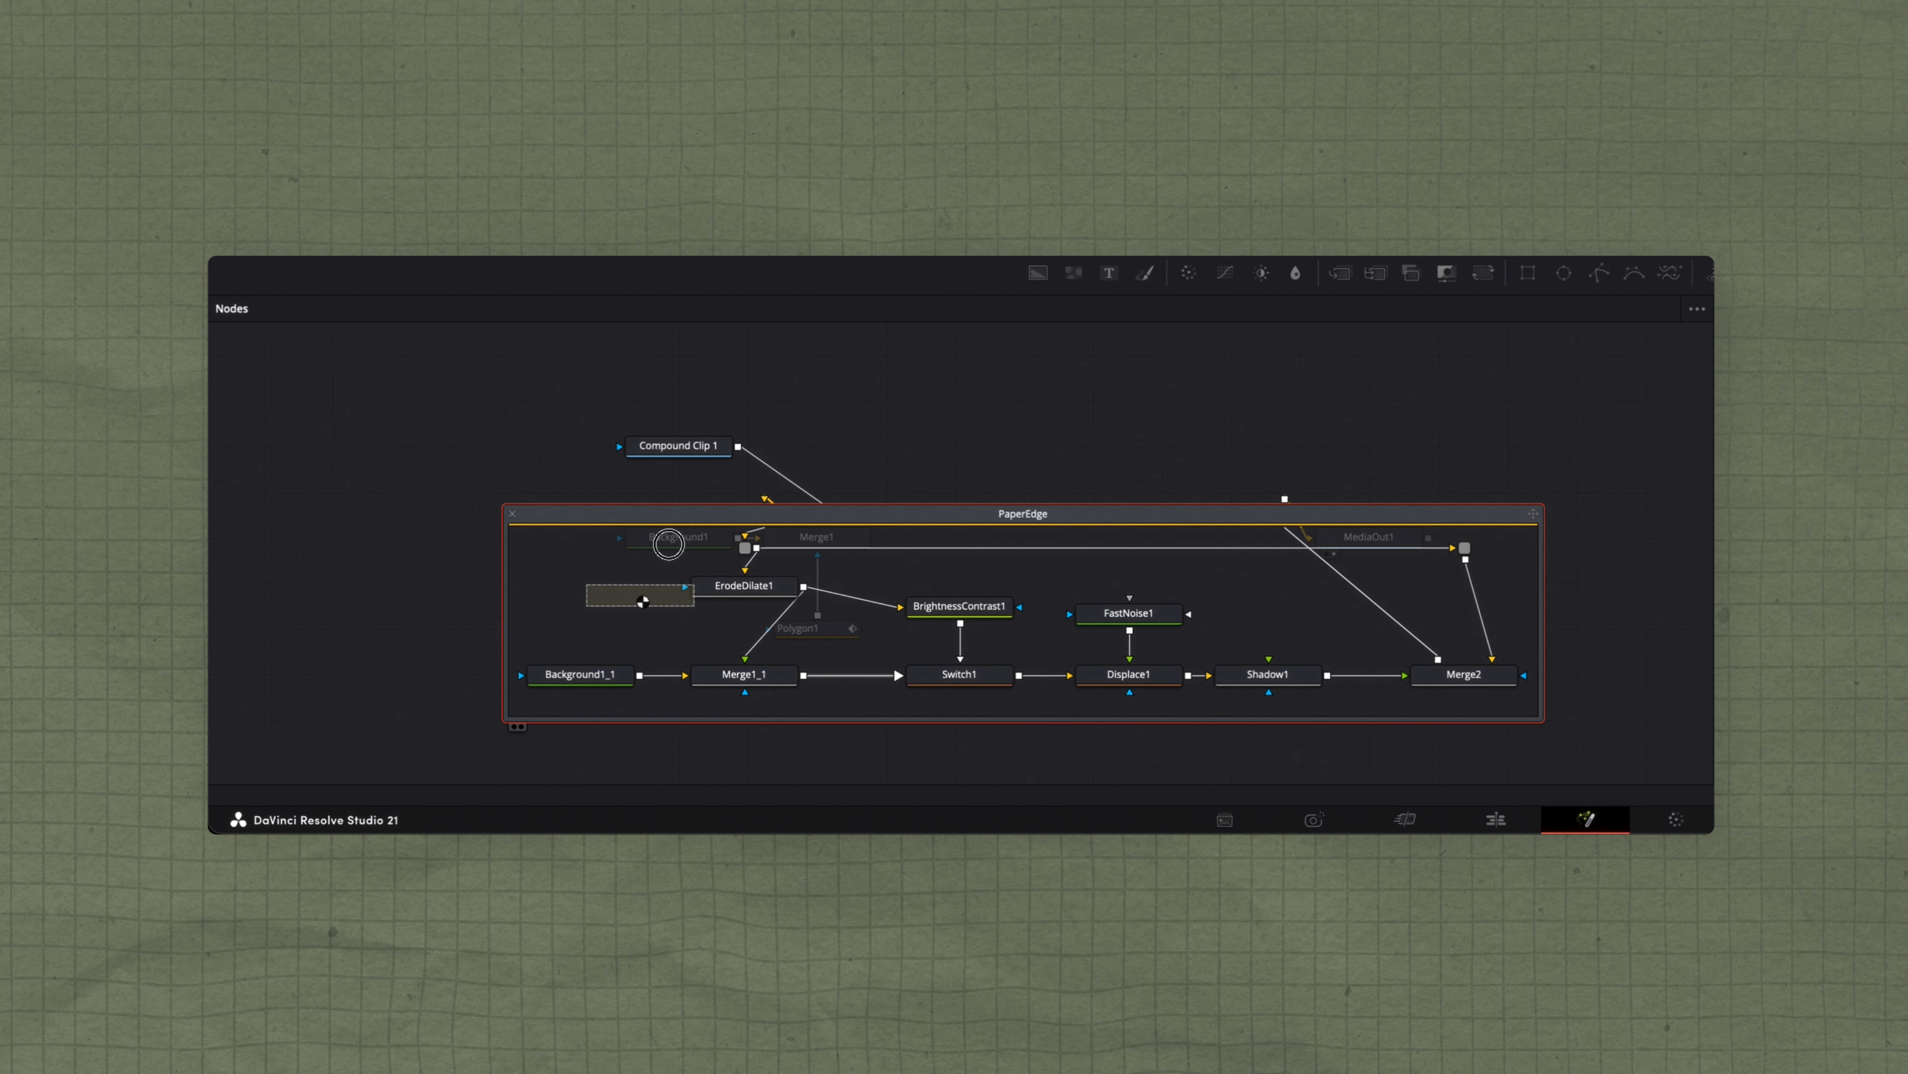
pyautogui.moveTo(643, 601); pyautogui.dragTo(638, 597)
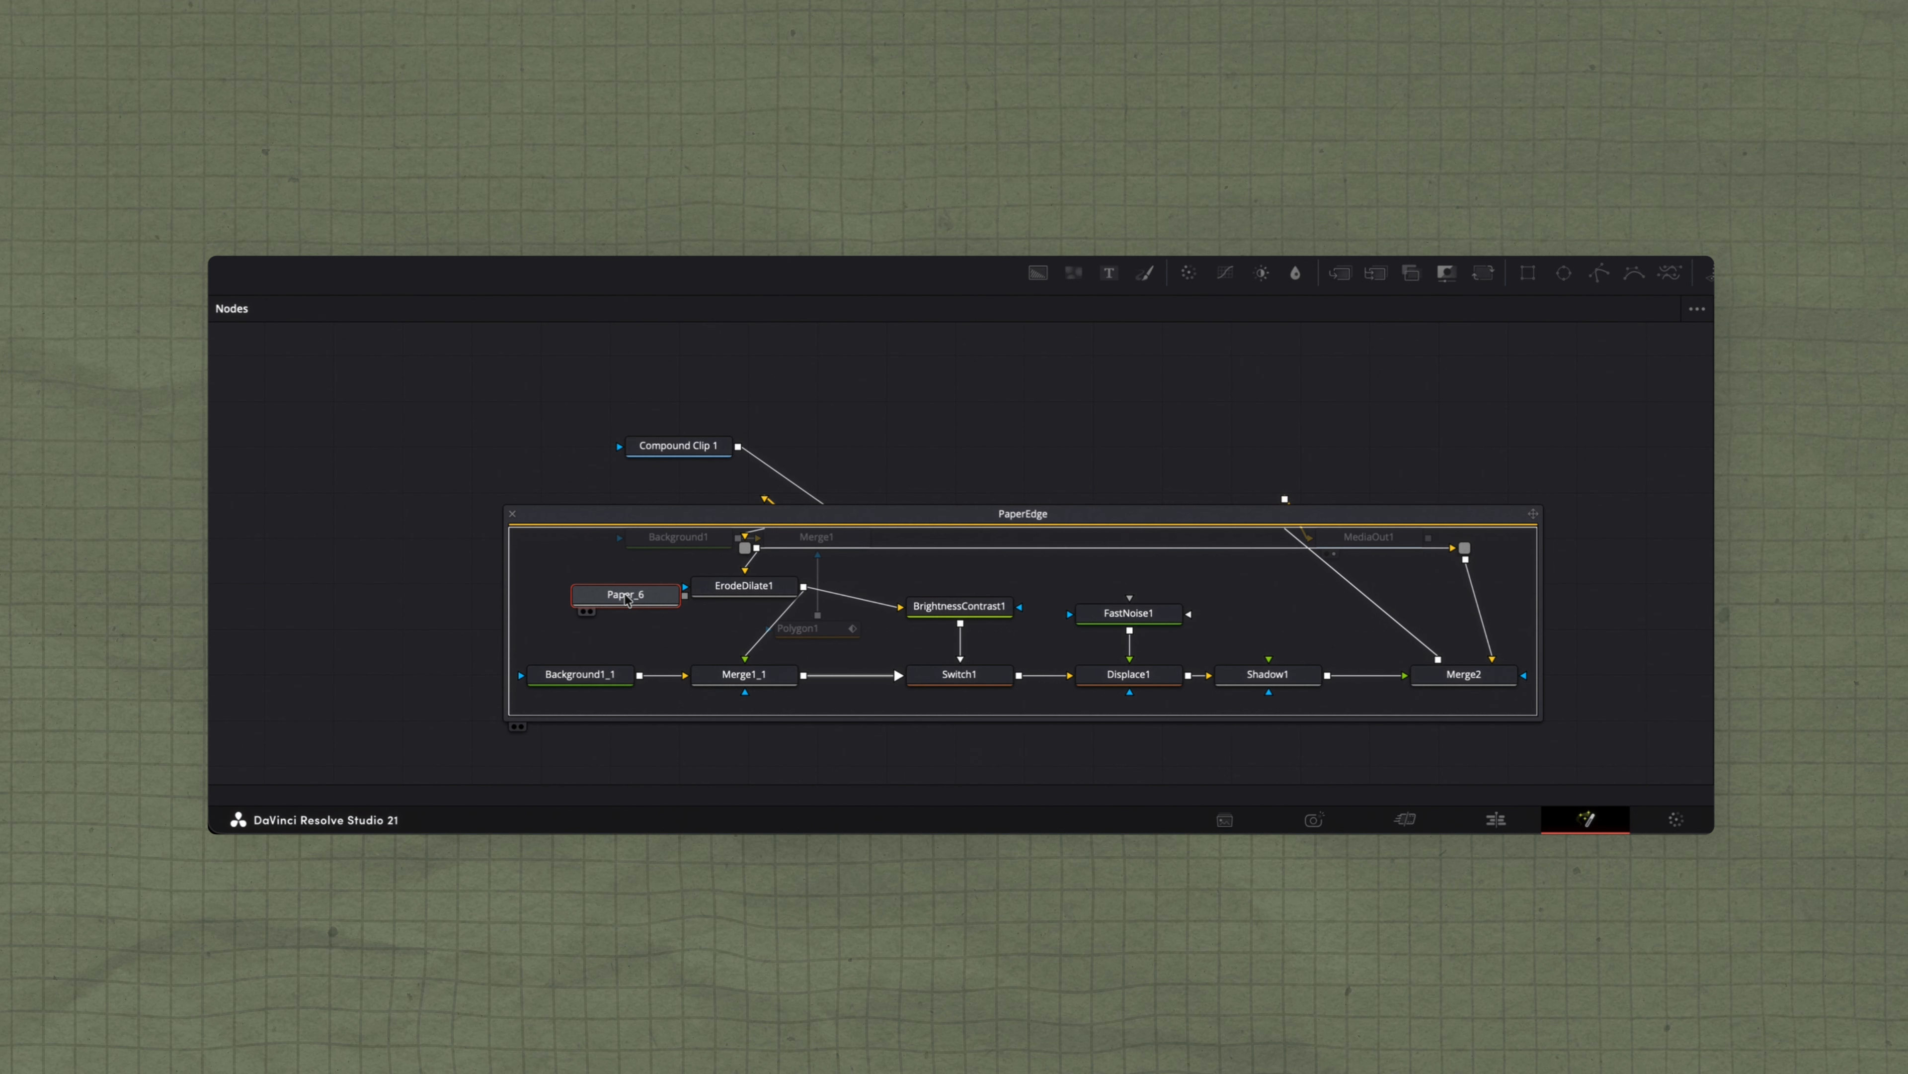